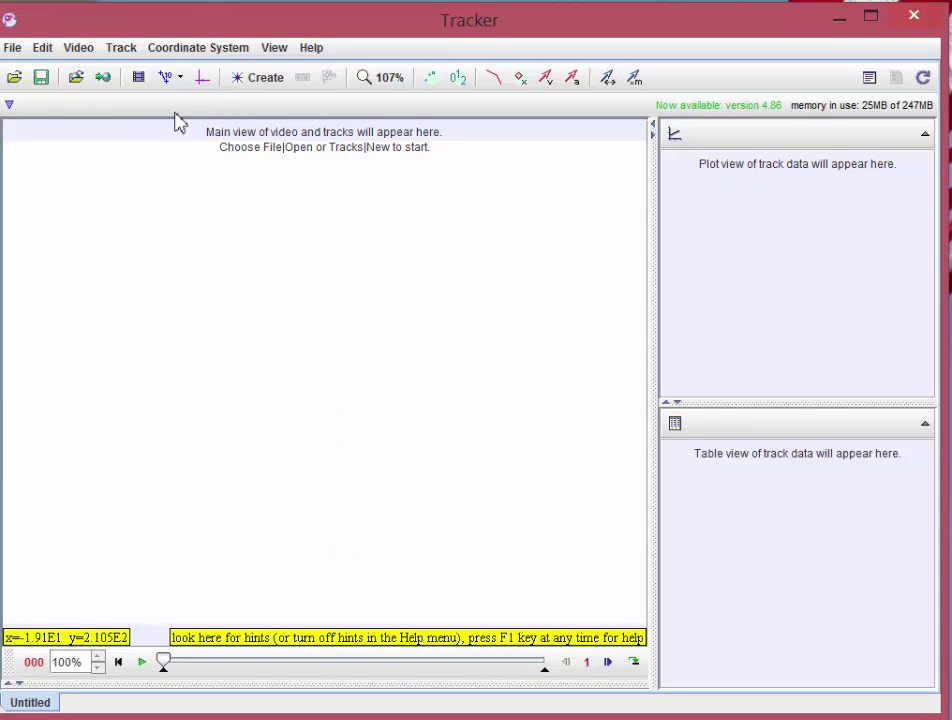
Open the video file PascarCoastingLevelTrack.MOV in Tracker
{"action": "left_click", "coordinate": [14, 78]}
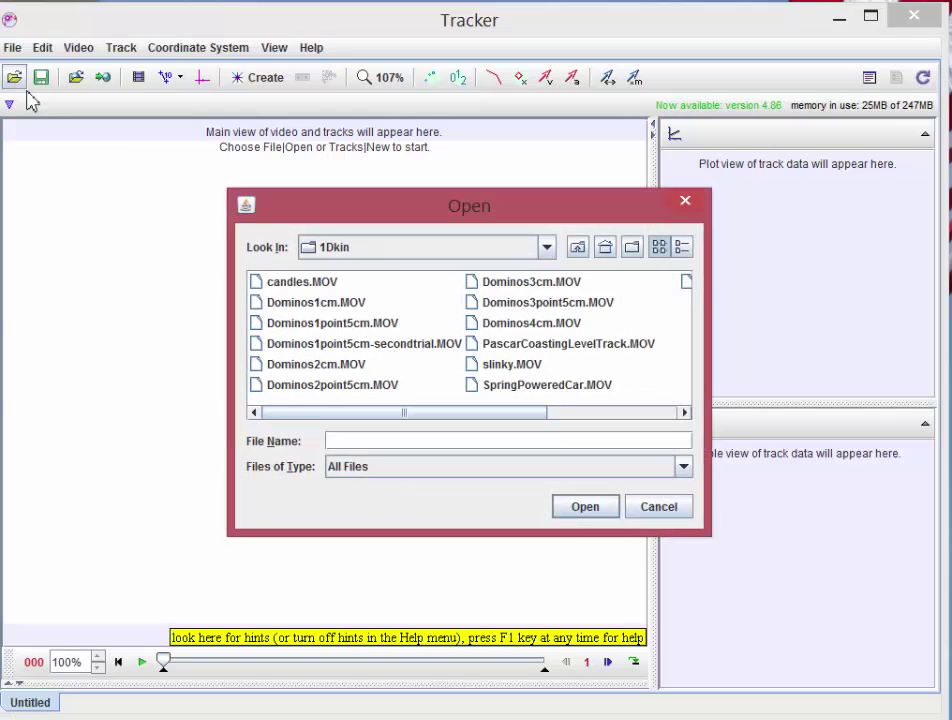
{"action": "double_click", "coordinate": [502, 347]}
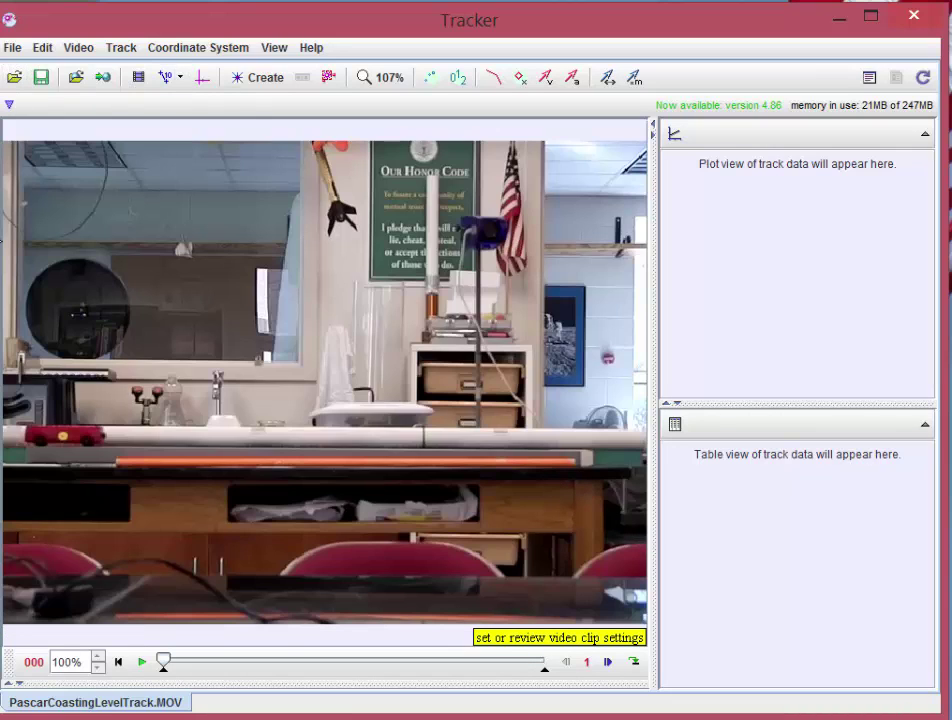
Play the cart video and scrub to find the coasting run's start near frame 93 and end at 165
{"action": "left_click", "coordinate": [141, 664]}
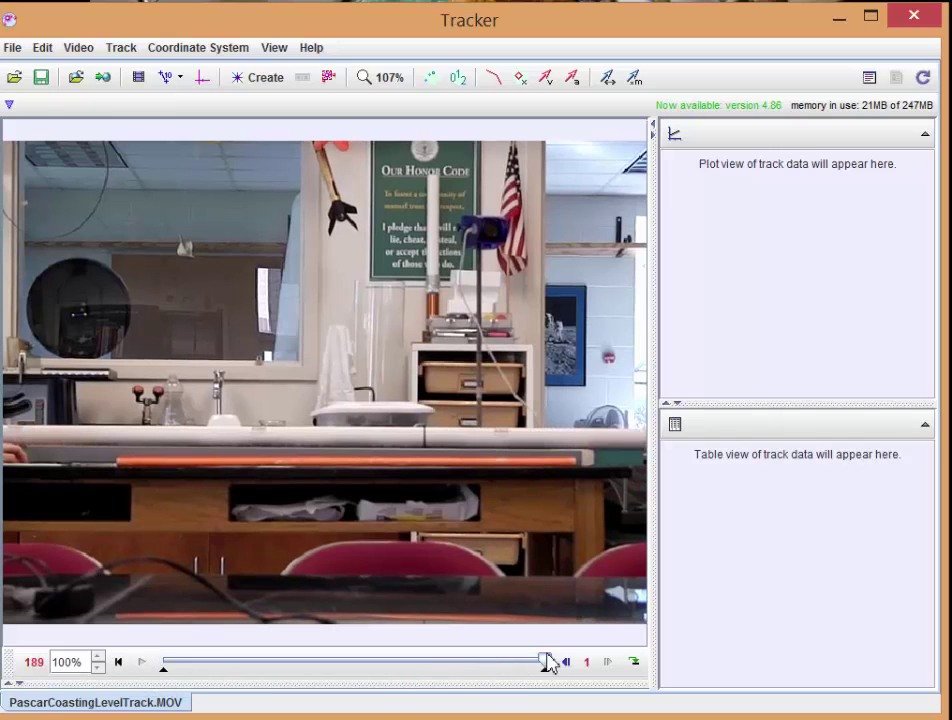
{"action": "left_click_drag", "start_coordinate": [547, 668], "coordinate": [355, 668]}
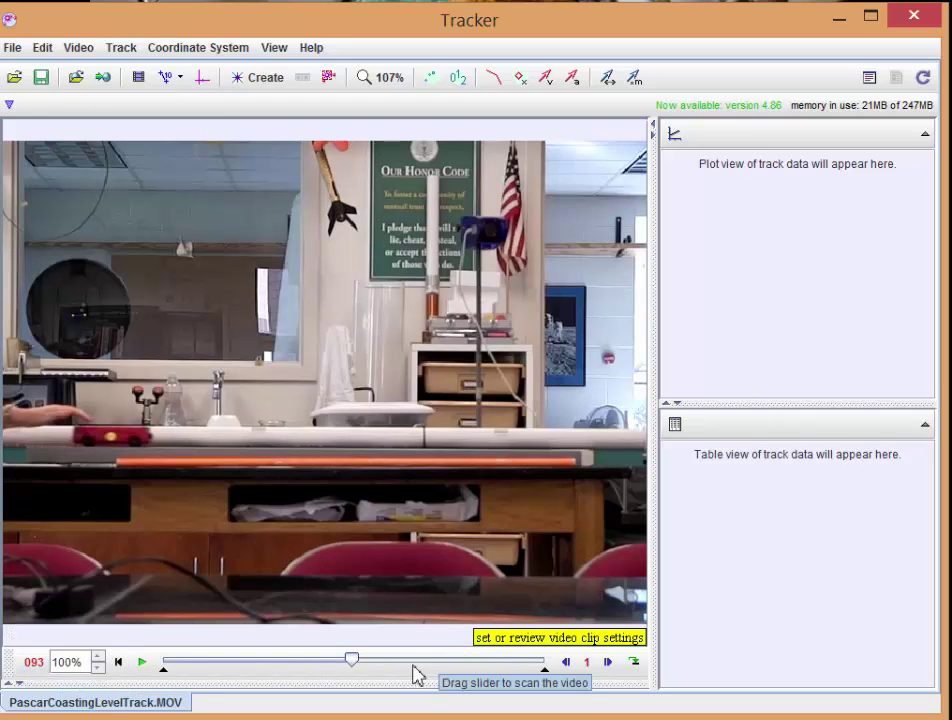
{"action": "left_click_drag", "start_coordinate": [352, 668], "coordinate": [502, 669]}
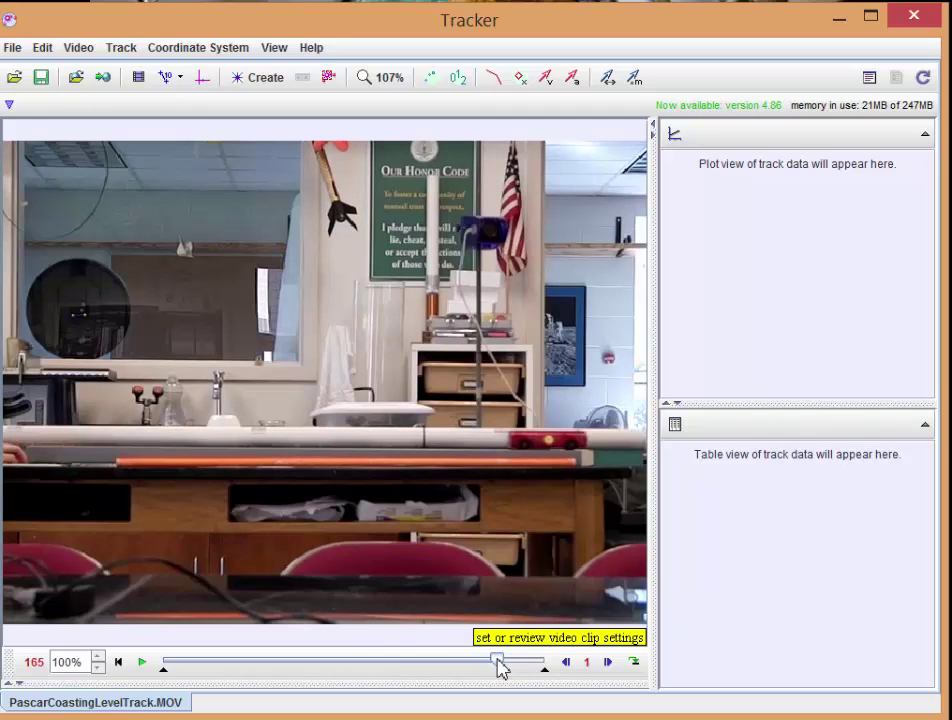
Set the clip's start frame to 93 and end frame to 165 in Clip Settings
{"action": "left_click", "coordinate": [138, 79]}
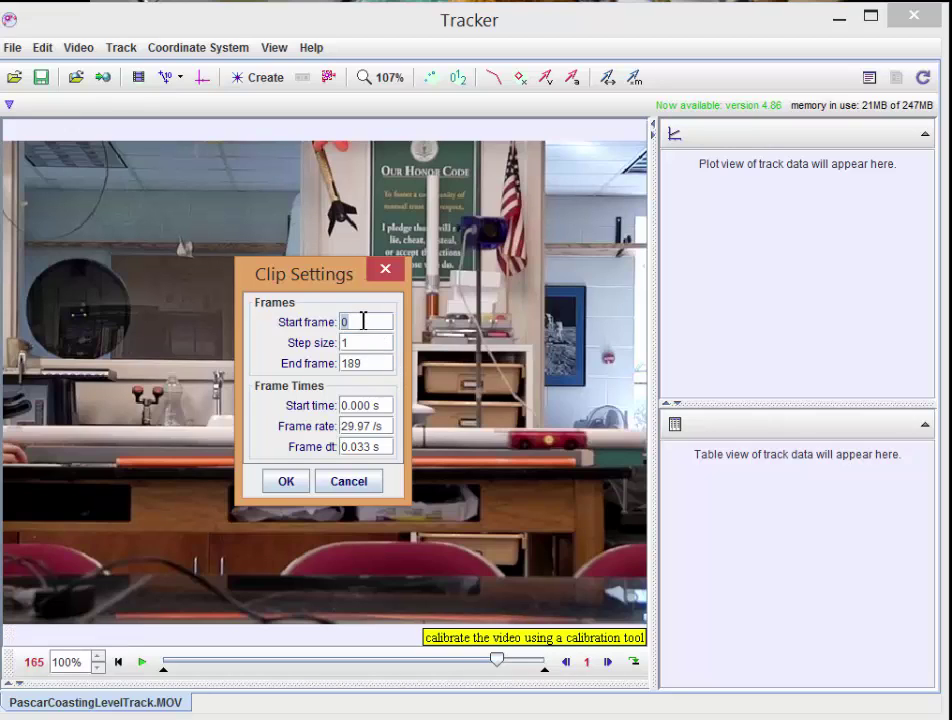
{"action": "type", "text": "9"}
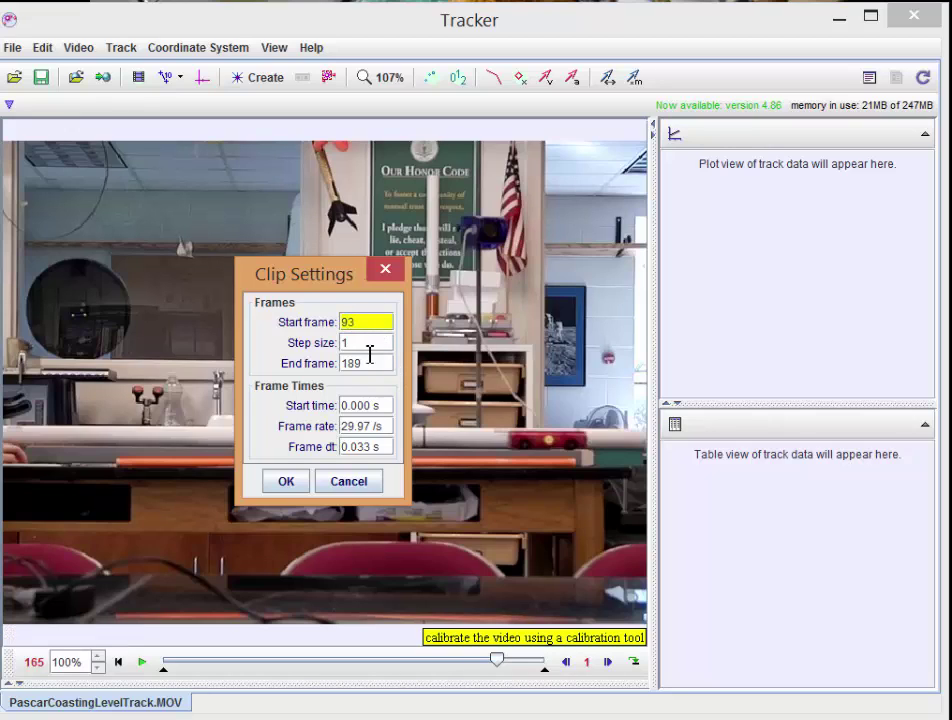
{"action": "type", "text": "3"}
{"action": "left_click", "coordinate": [369, 366]}
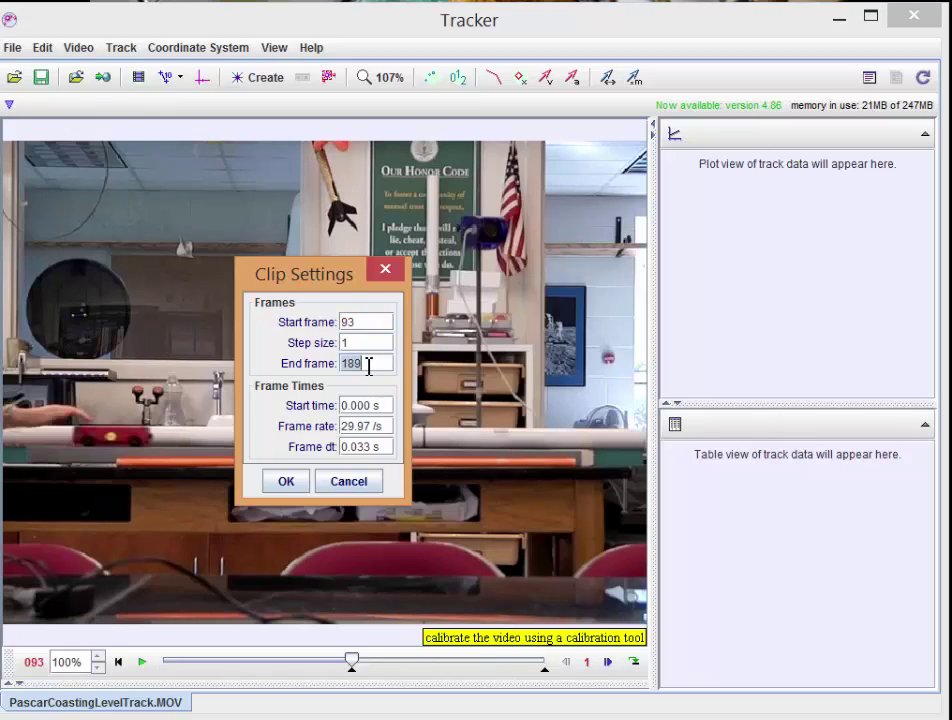
{"action": "type", "text": "165"}
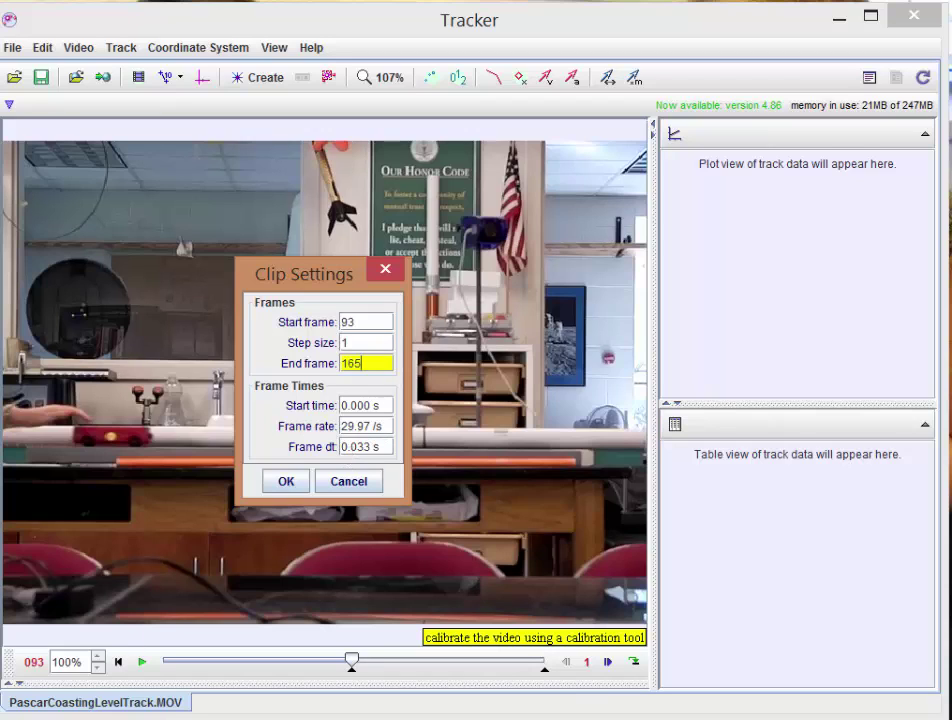
{"action": "key", "text": "Return"}
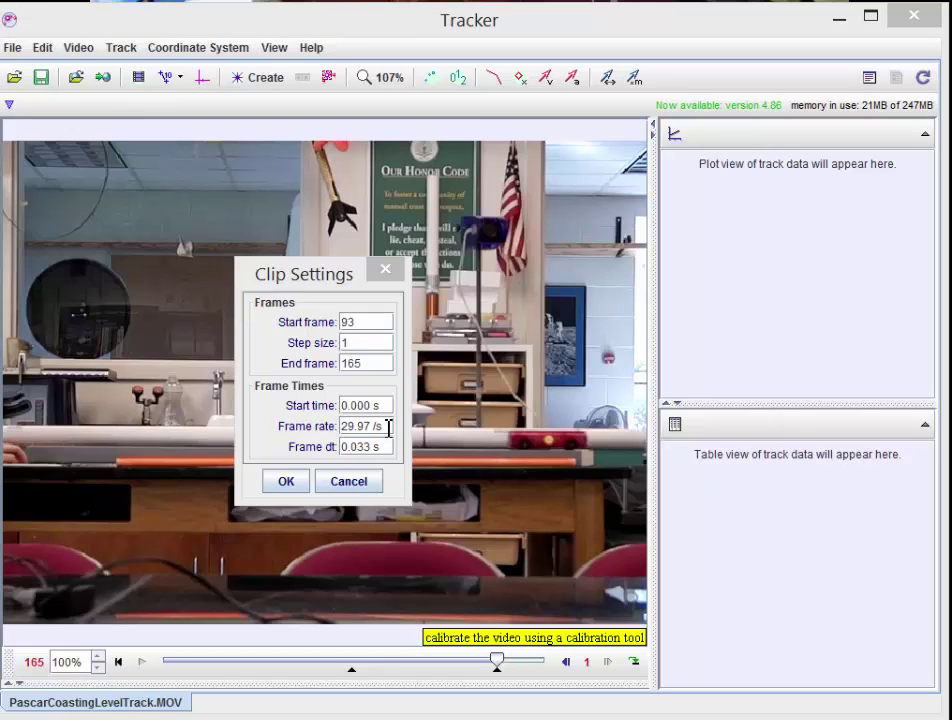
Apply the clip range, turn on looping, play the trimmed clip, and return to frame 93
{"action": "left_click", "coordinate": [288, 480]}
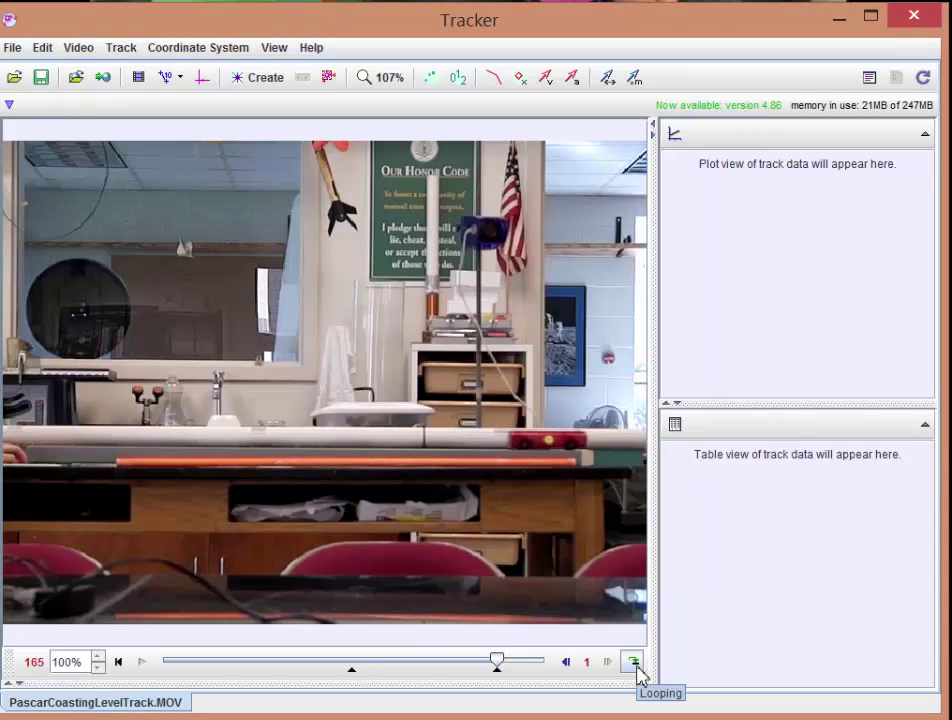
{"action": "left_click", "coordinate": [635, 663]}
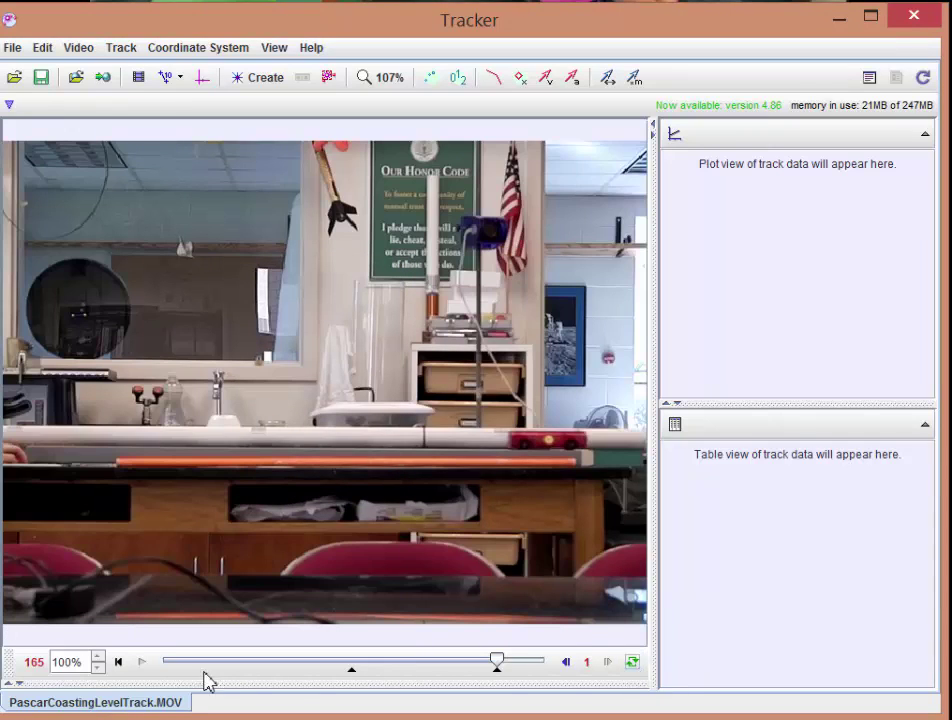
{"action": "left_click", "coordinate": [117, 663]}
{"action": "left_click", "coordinate": [143, 663]}
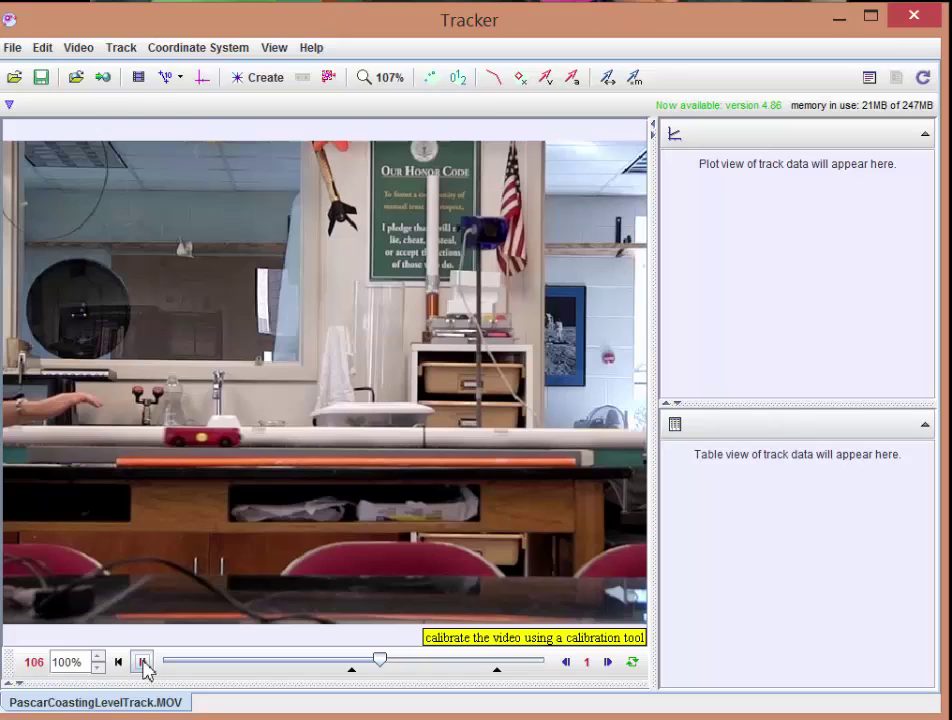
{"action": "left_click", "coordinate": [141, 664]}
{"action": "left_click", "coordinate": [119, 662]}
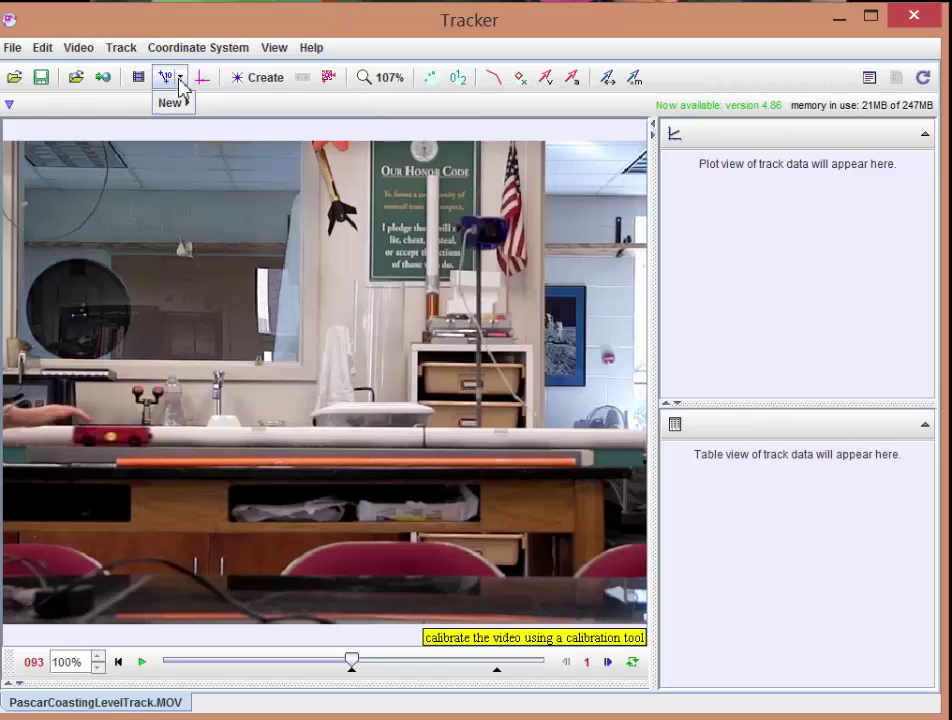
Lay calibration stick A along the orange track, set its length to 1.000, and move it aside
{"action": "left_click", "coordinate": [179, 93]}
{"action": "mouse_move", "coordinate": [180, 104]}
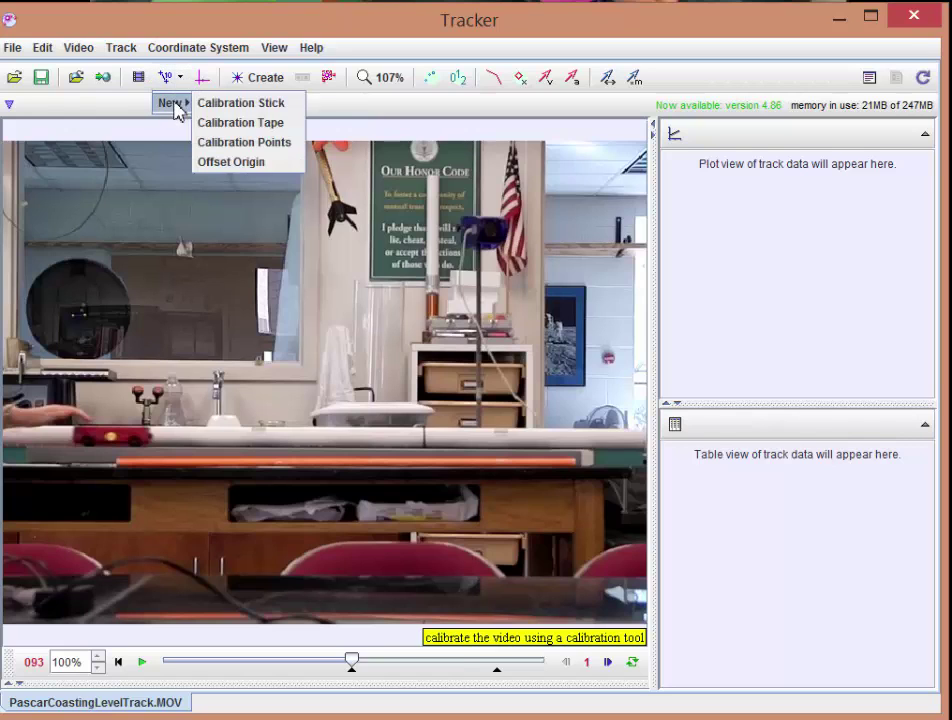
{"action": "left_click", "coordinate": [251, 110]}
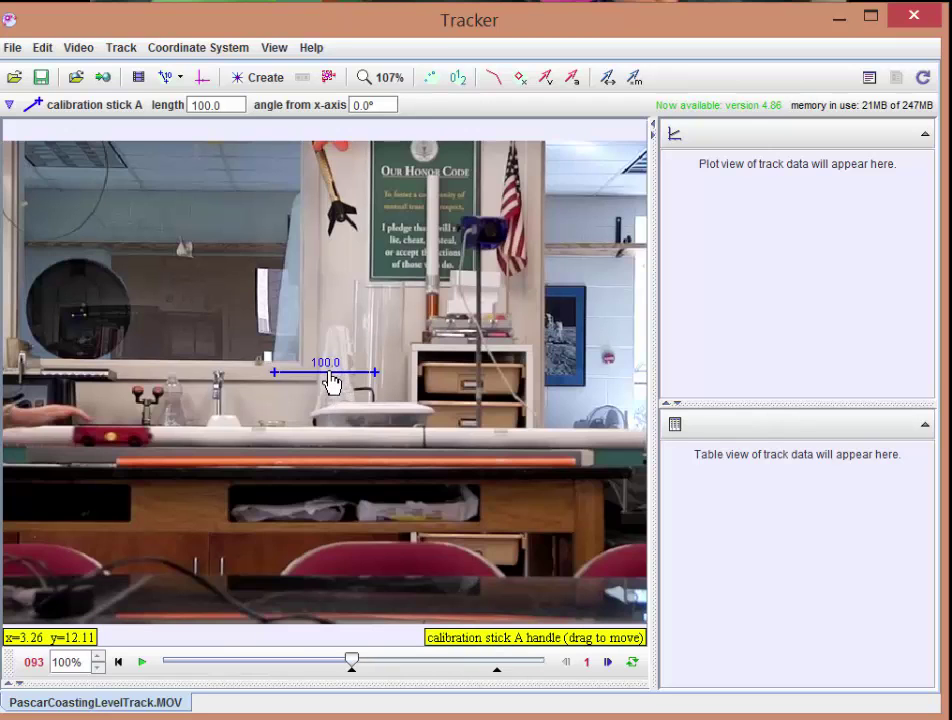
{"action": "left_click_drag", "start_coordinate": [331, 380], "coordinate": [172, 476]}
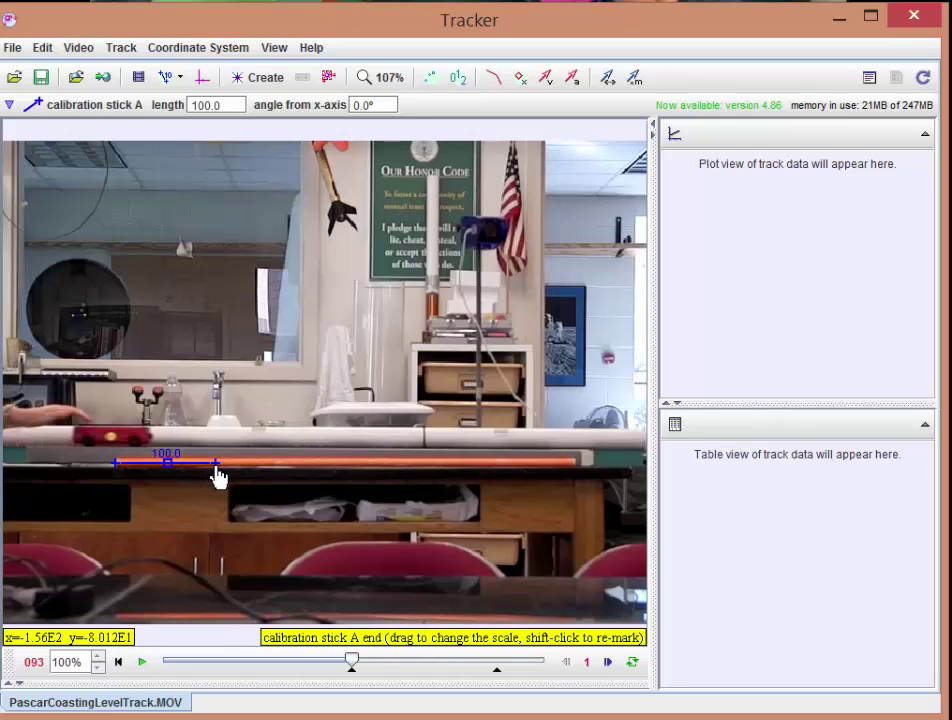
{"action": "left_click_drag", "start_coordinate": [215, 470], "coordinate": [581, 476]}
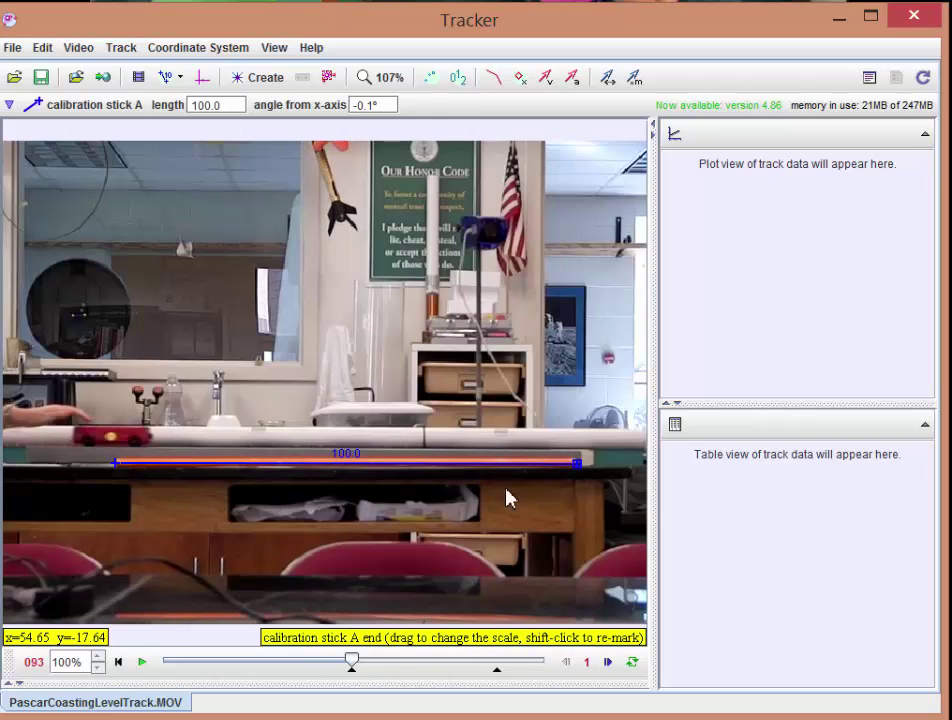
{"action": "left_click", "coordinate": [345, 454]}
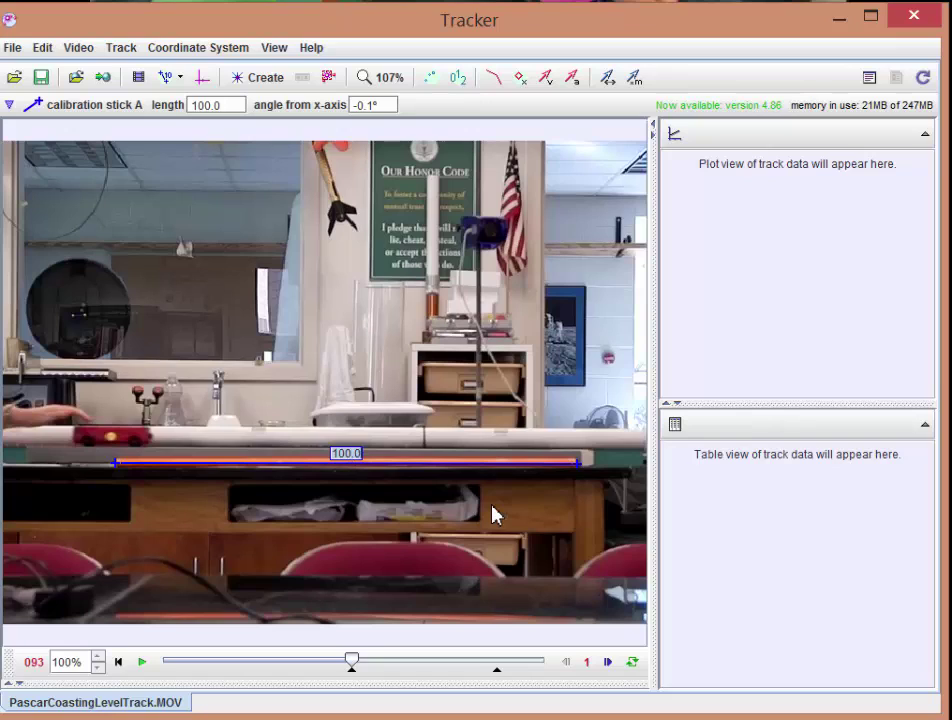
{"action": "type", "text": "1.000"}
{"action": "key", "text": "Return"}
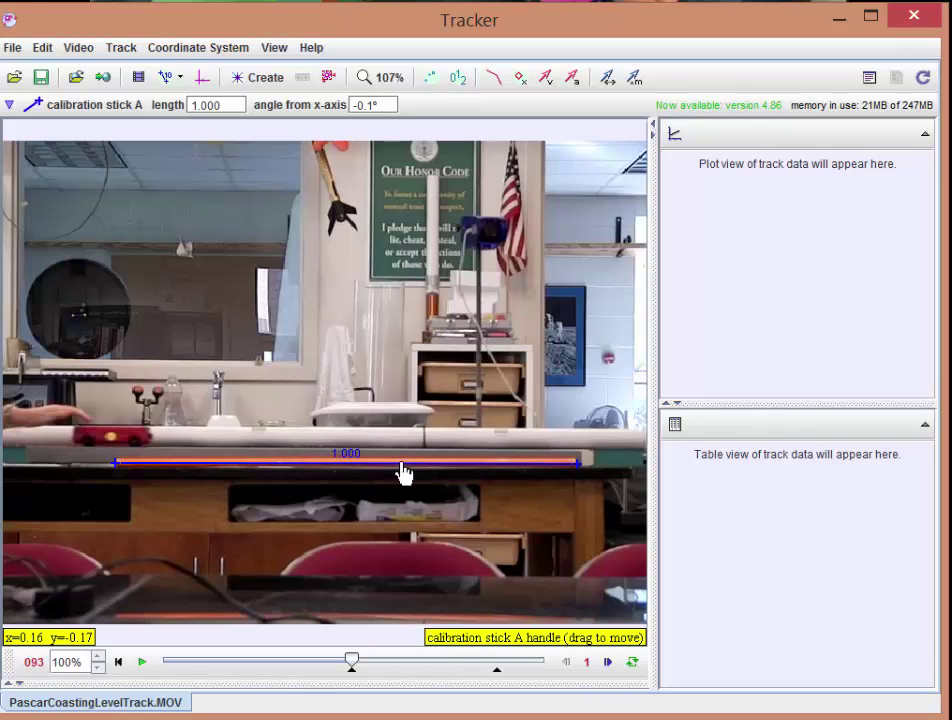
{"action": "left_click_drag", "start_coordinate": [404, 480], "coordinate": [422, 606]}
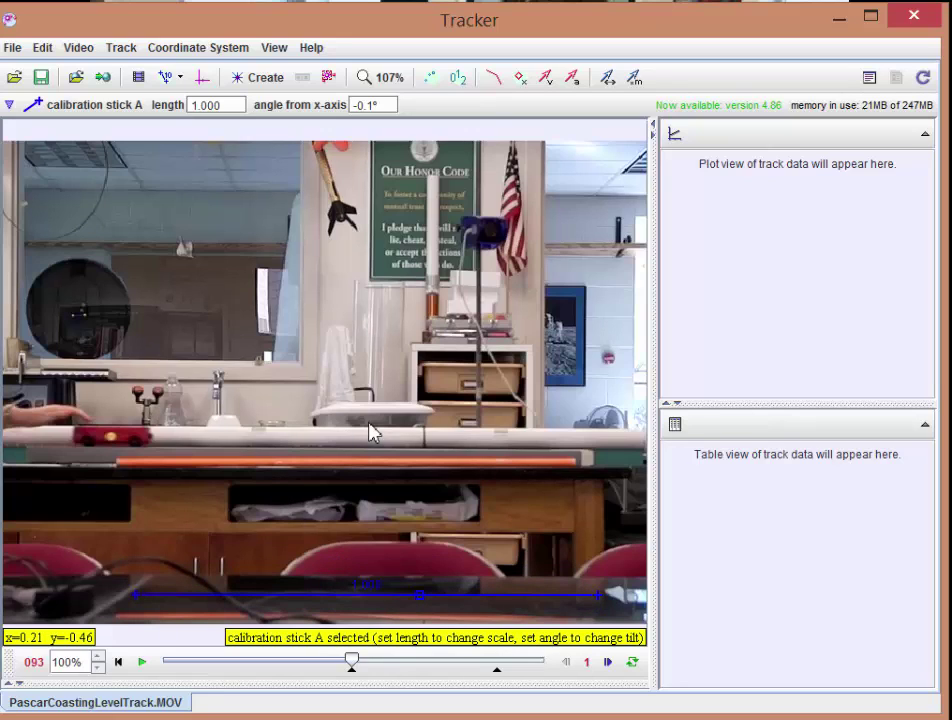
Show the coordinate axes and place their origin on the cart's starting point, tilted -0.7°
{"action": "left_click", "coordinate": [204, 80]}
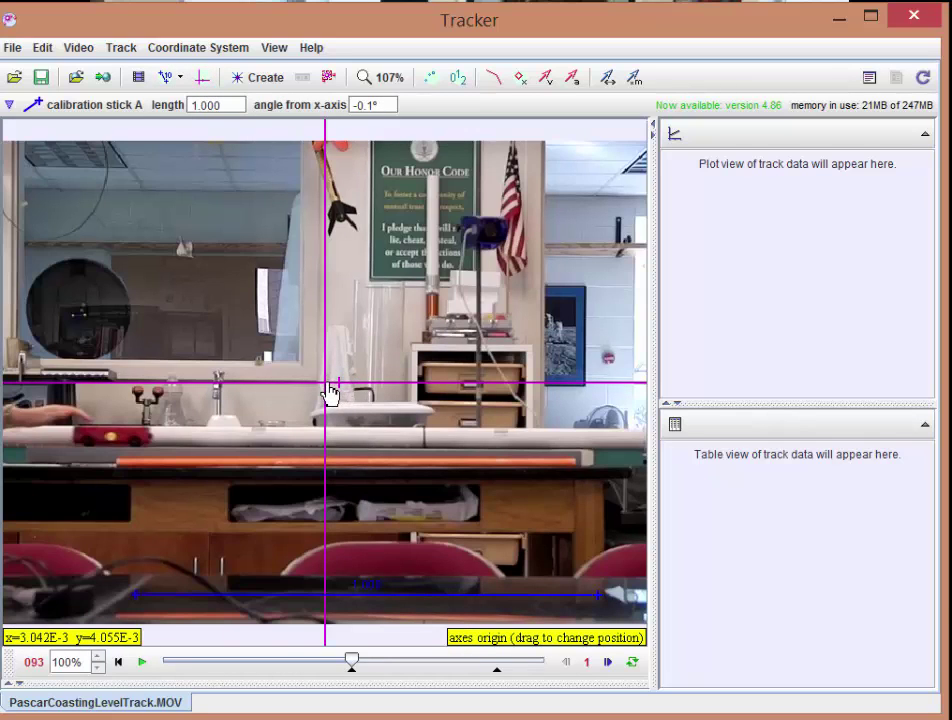
{"action": "left_click_drag", "start_coordinate": [330, 392], "coordinate": [629, 240]}
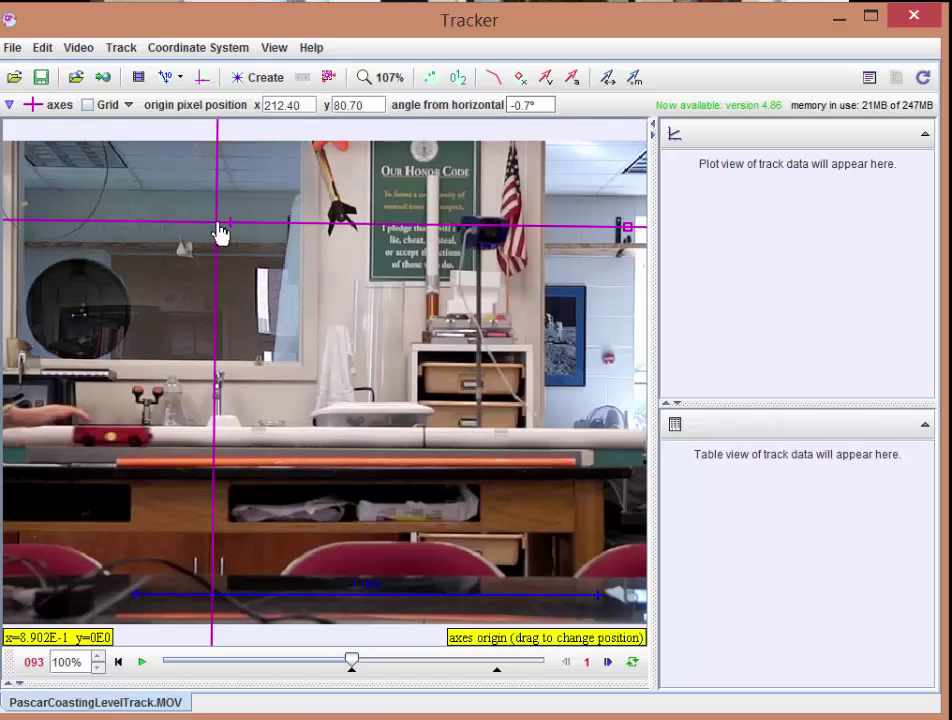
{"action": "left_click_drag", "start_coordinate": [220, 231], "coordinate": [86, 455]}
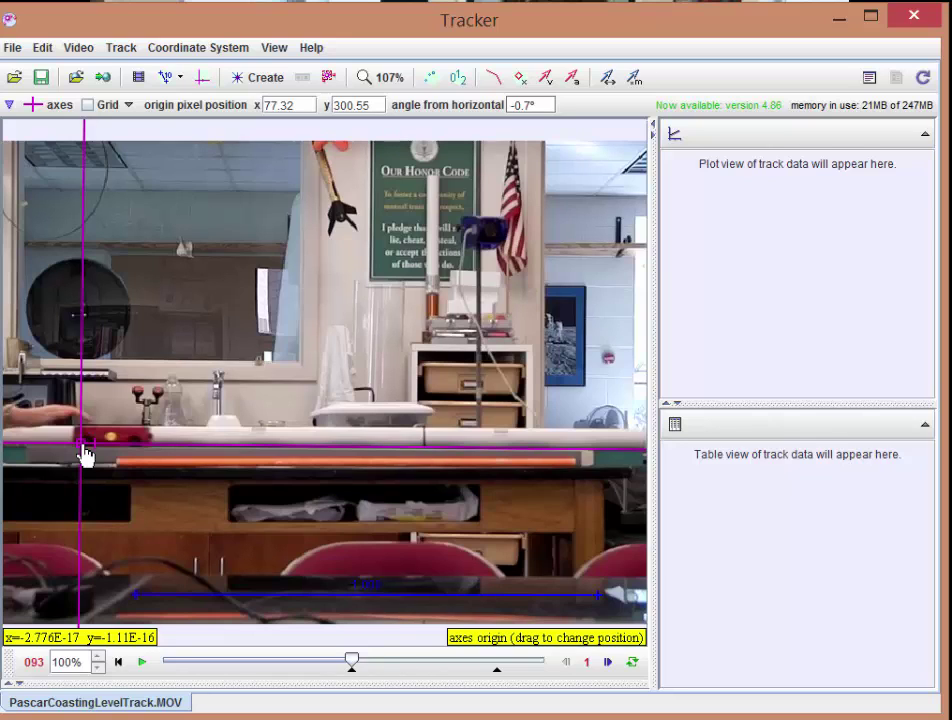
{"action": "left_click_drag", "start_coordinate": [85, 455], "coordinate": [81, 457]}
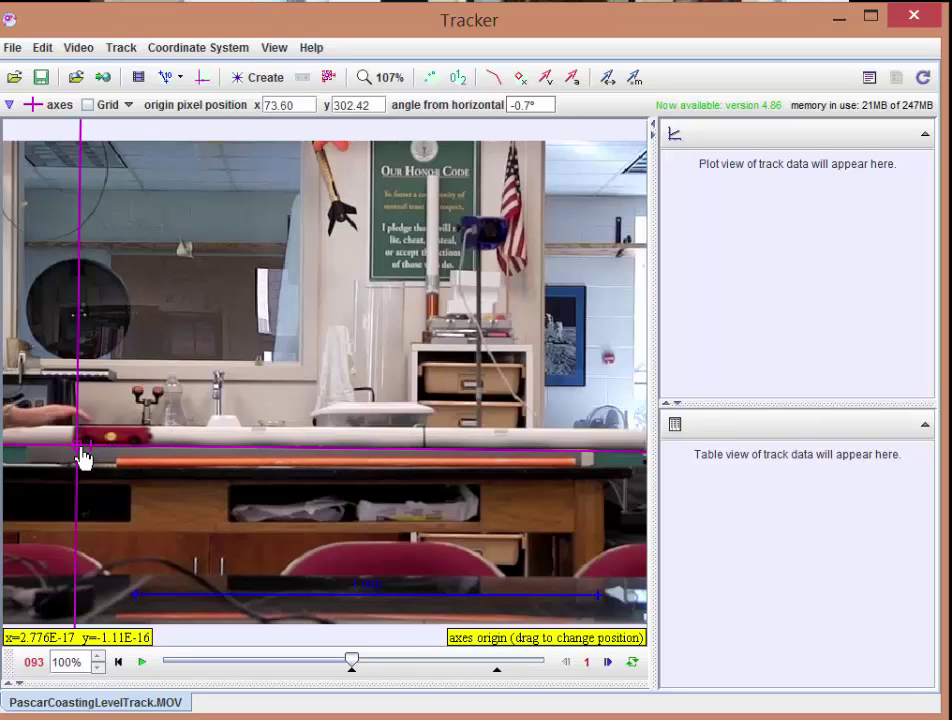
{"action": "mouse_move", "coordinate": [80, 457]}
{"action": "left_mouse_down"}
{"action": "mouse_move", "coordinate": [79, 469]}
{"action": "mouse_move", "coordinate": [82, 459]}
{"action": "left_mouse_up"}
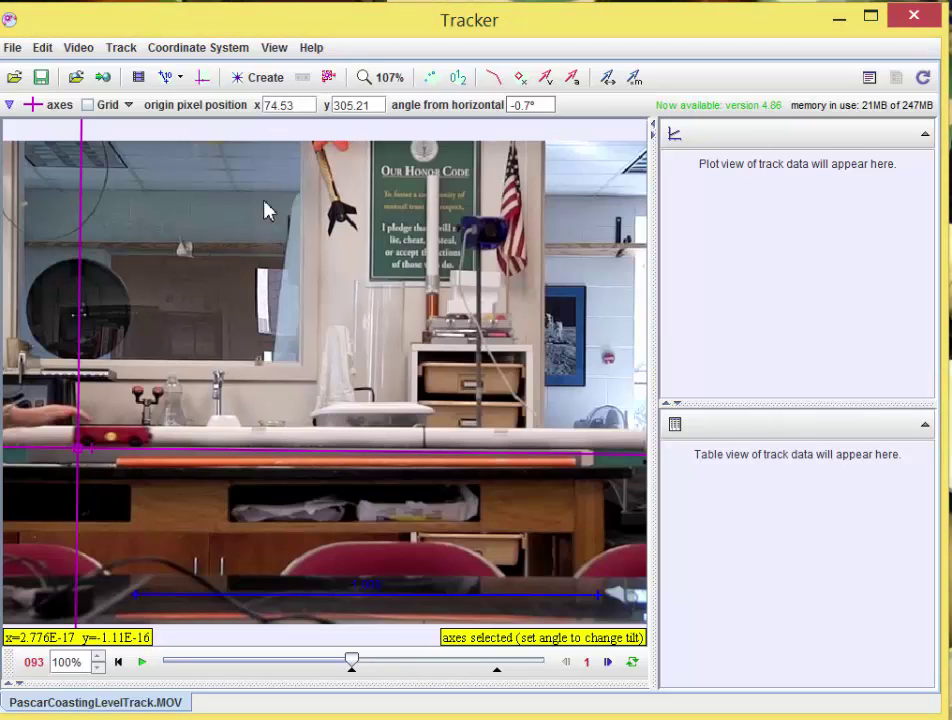
Create a Point Mass track, mass A, for the cart
{"action": "left_click", "coordinate": [272, 86]}
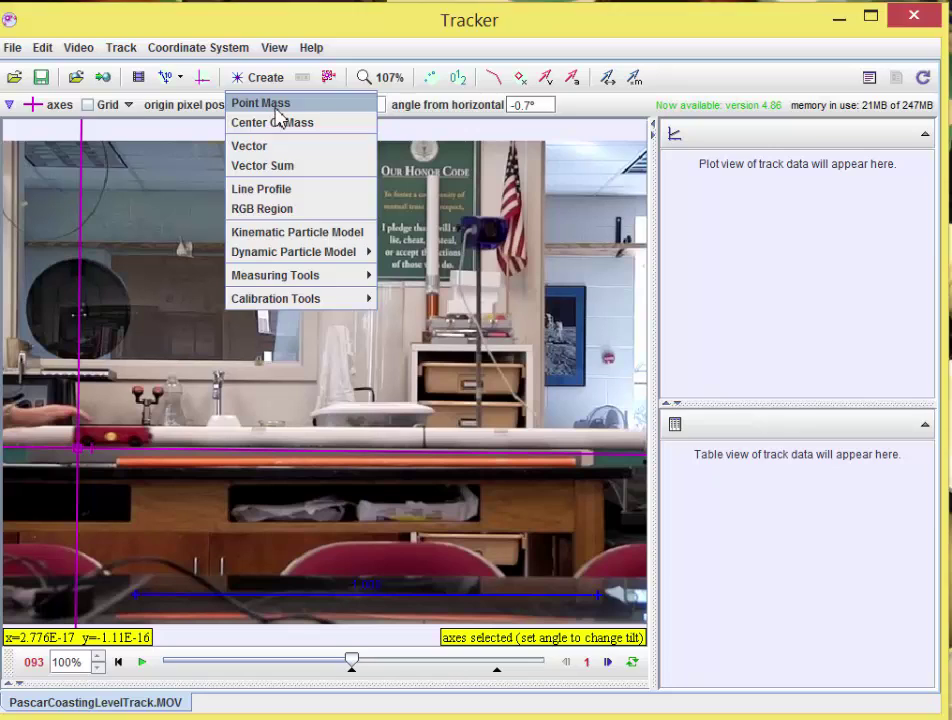
{"action": "left_click", "coordinate": [277, 110]}
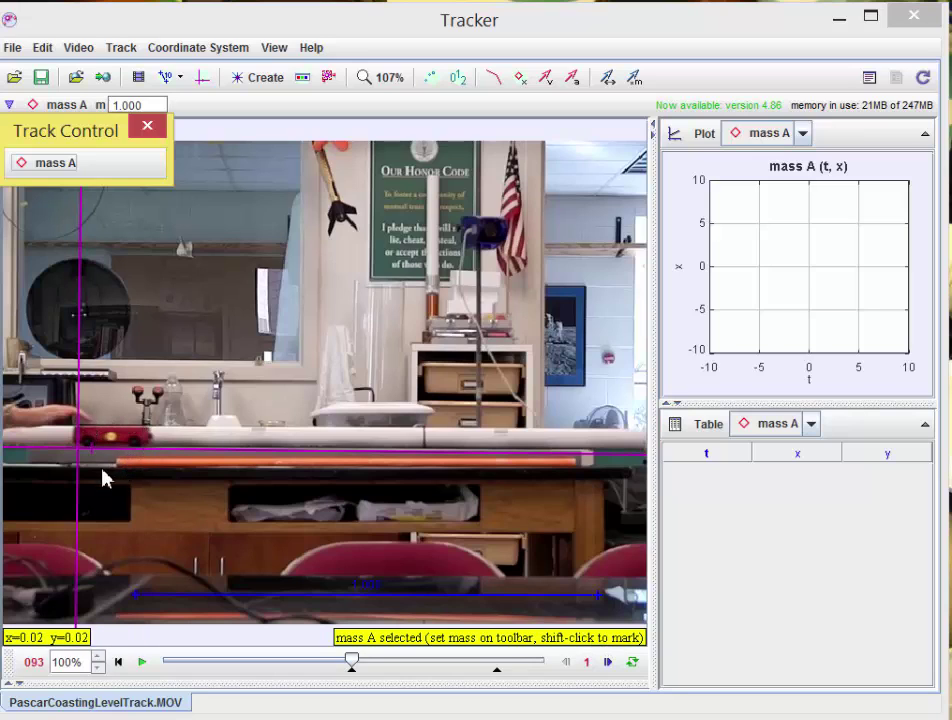
Mark the cart's position for mass A in frames 093 through 104, t=0 to 0.367 s
{"action": "left_click", "coordinate": [174, 470]}
{"action": "key", "text": "shift"}
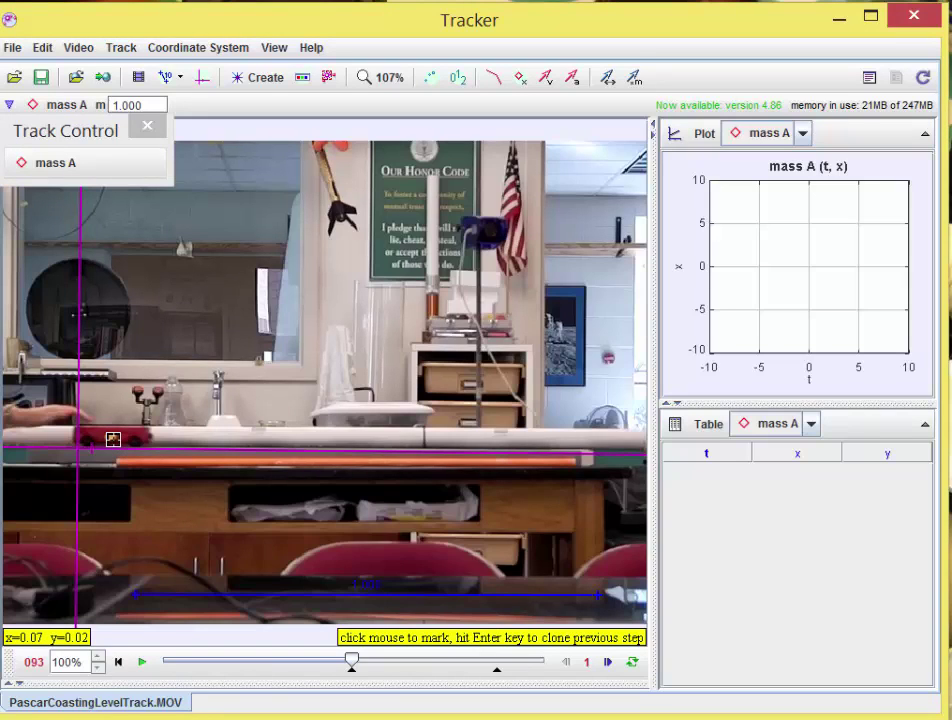
{"action": "left_click", "coordinate": [115, 440], "text": "shift"}
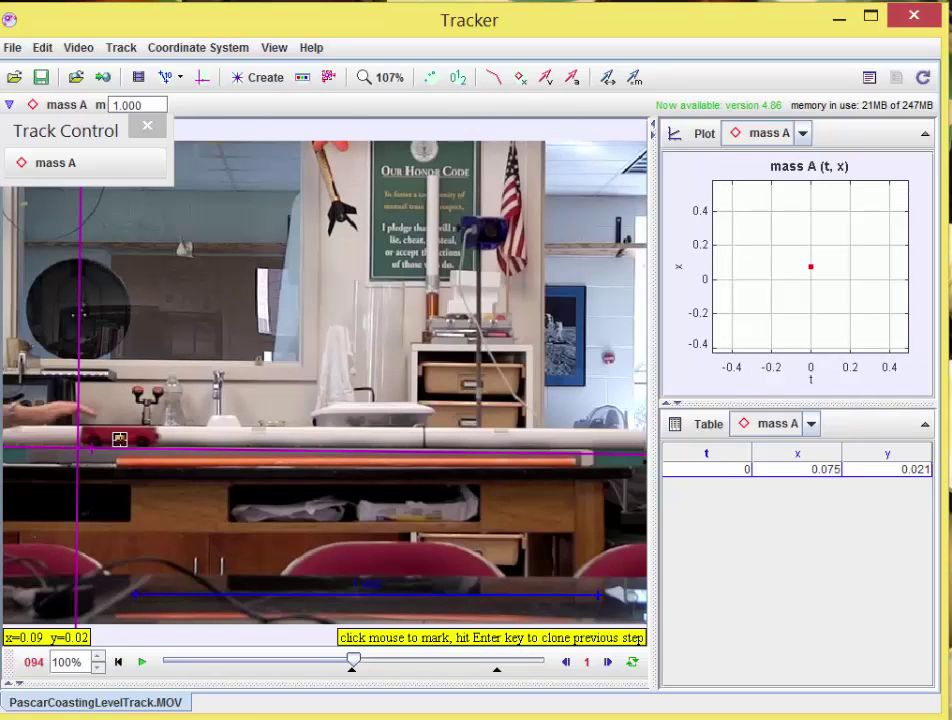
{"action": "left_click", "coordinate": [125, 438], "text": "shift"}
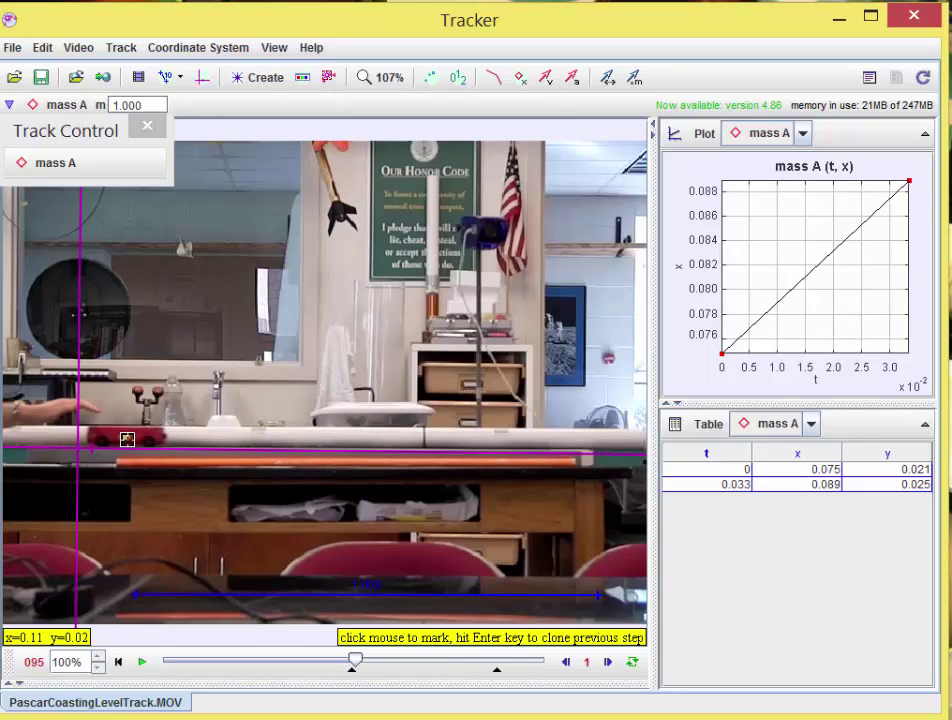
{"action": "left_click", "coordinate": [126, 440], "text": "shift"}
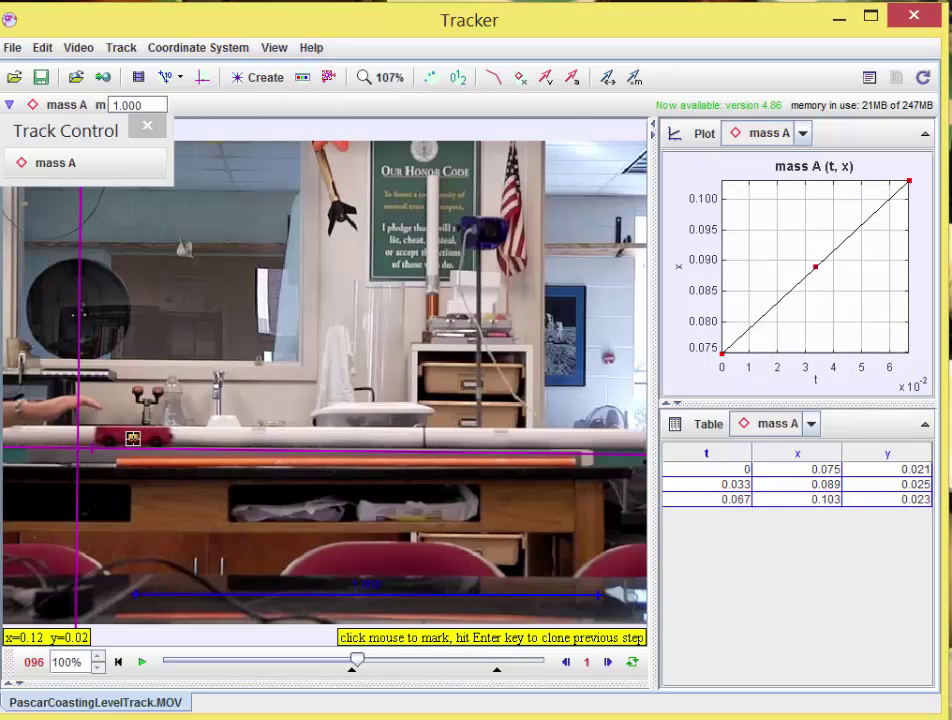
{"action": "left_click", "coordinate": [133, 439], "text": "shift"}
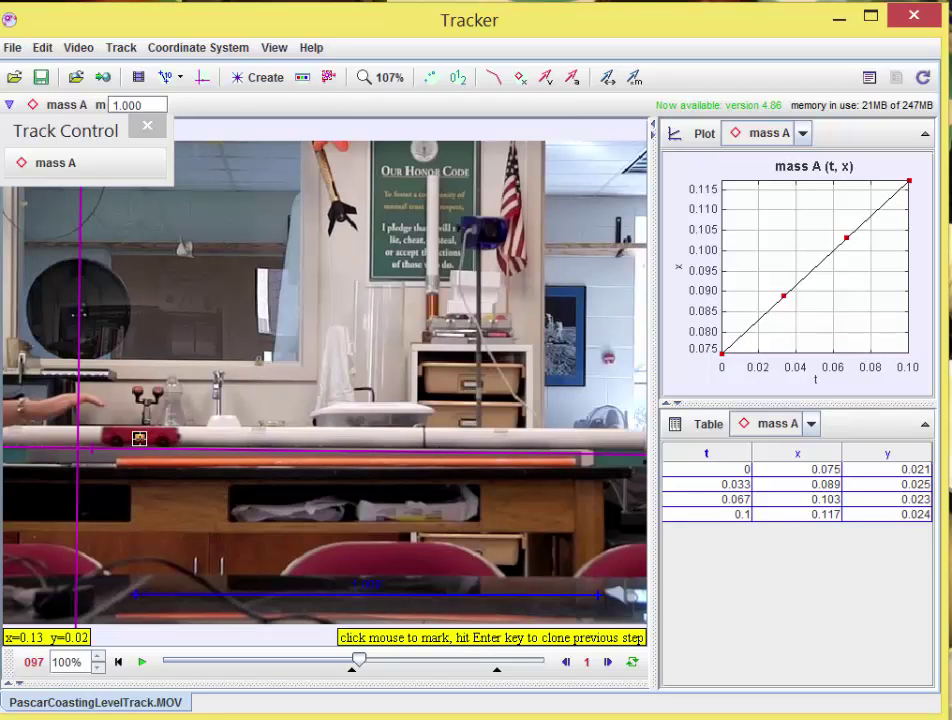
{"action": "left_click", "coordinate": [143, 438], "text": "shift"}
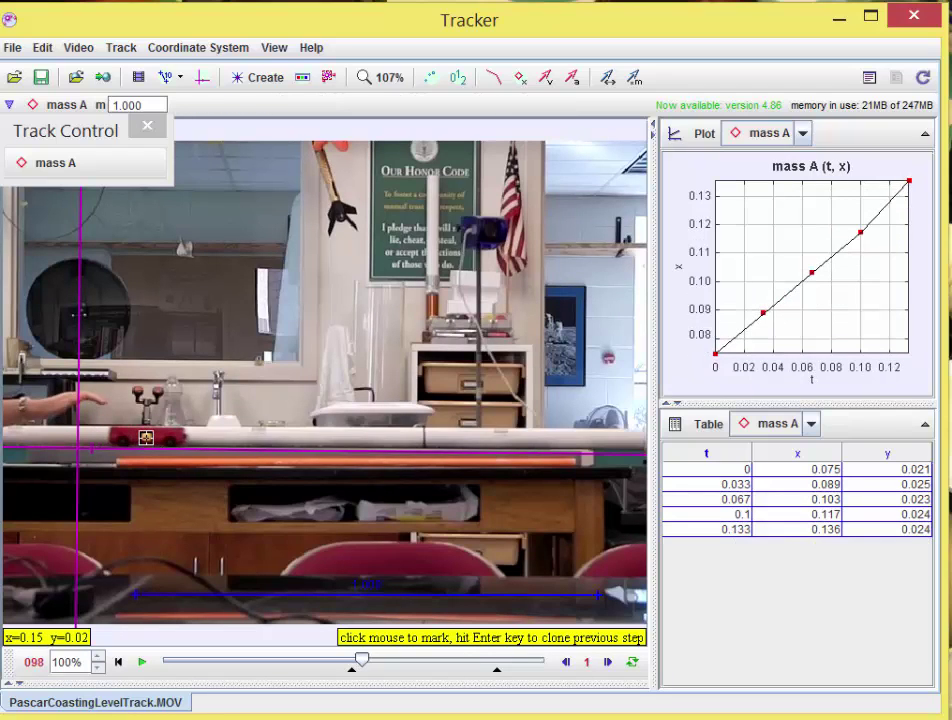
{"action": "left_click", "coordinate": [151, 439], "text": "shift"}
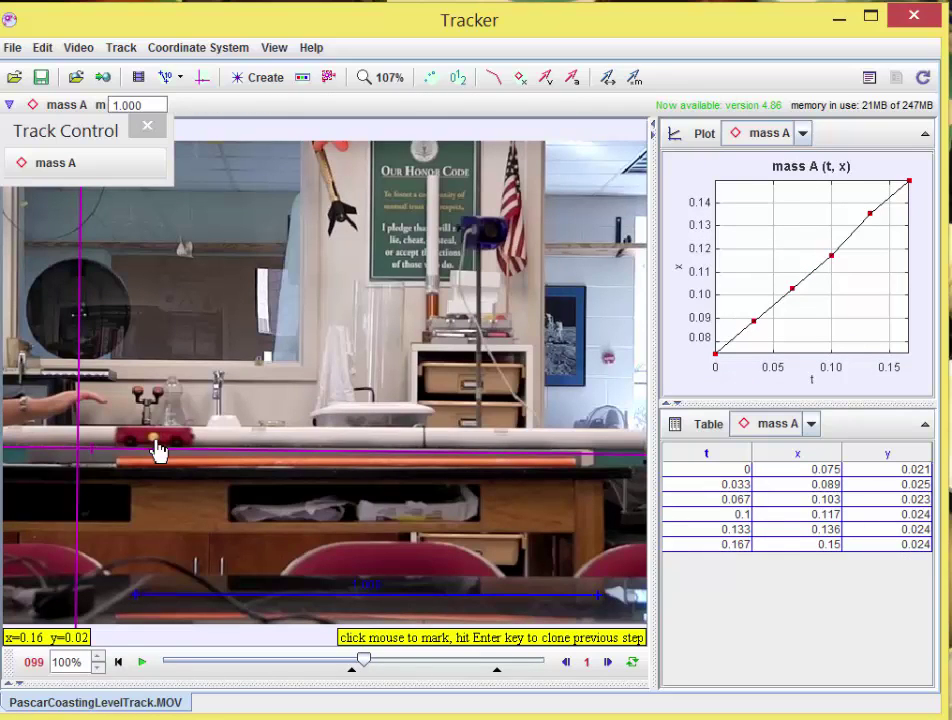
{"action": "left_click", "coordinate": [157, 438], "text": "shift"}
{"action": "left_click", "coordinate": [165, 439], "text": "shift"}
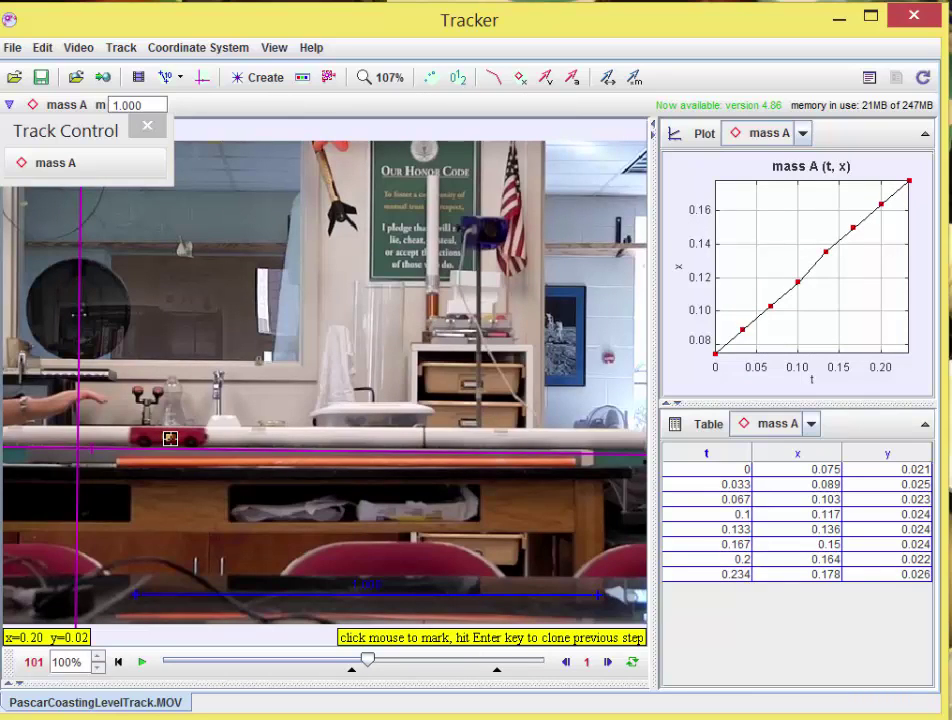
{"action": "left_click", "coordinate": [174, 439], "text": "shift"}
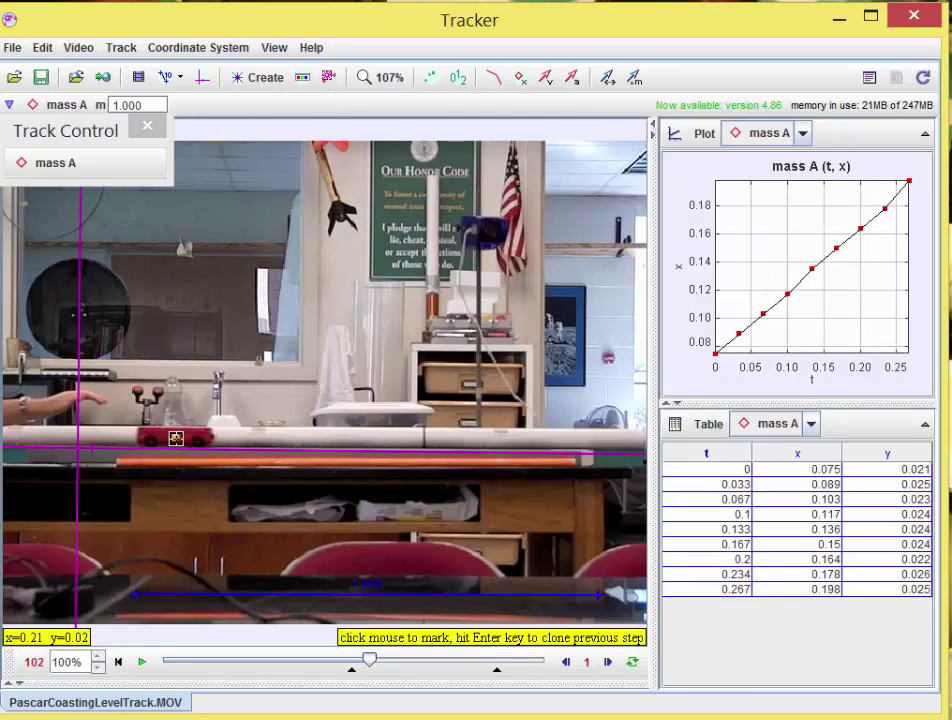
{"action": "left_click", "coordinate": [177, 439], "text": "shift"}
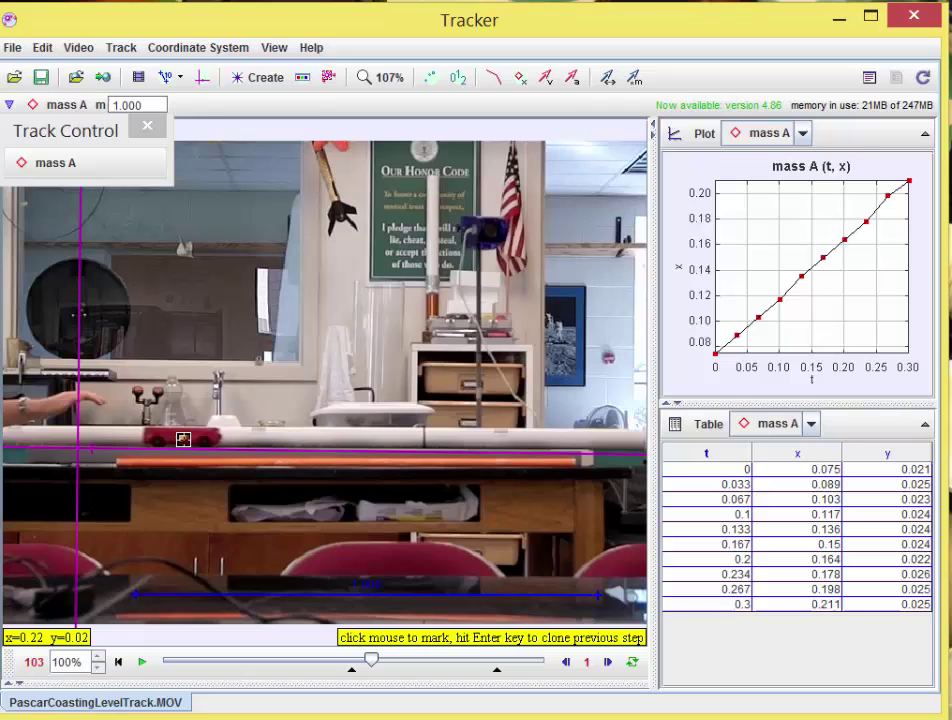
{"action": "left_click", "coordinate": [187, 439], "text": "shift"}
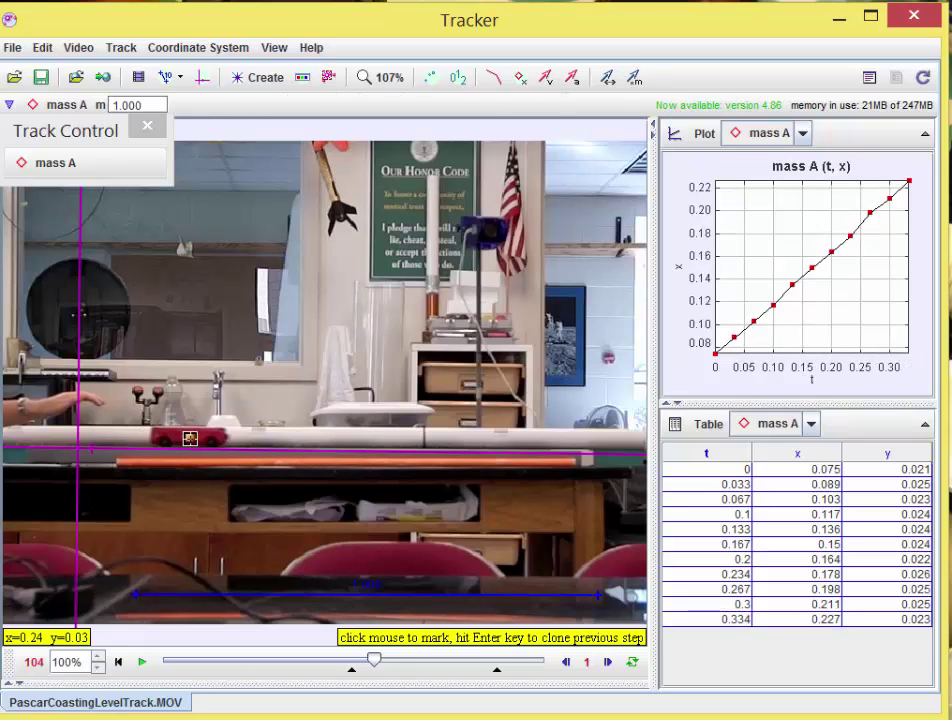
{"action": "left_click", "coordinate": [197, 439], "text": "shift"}
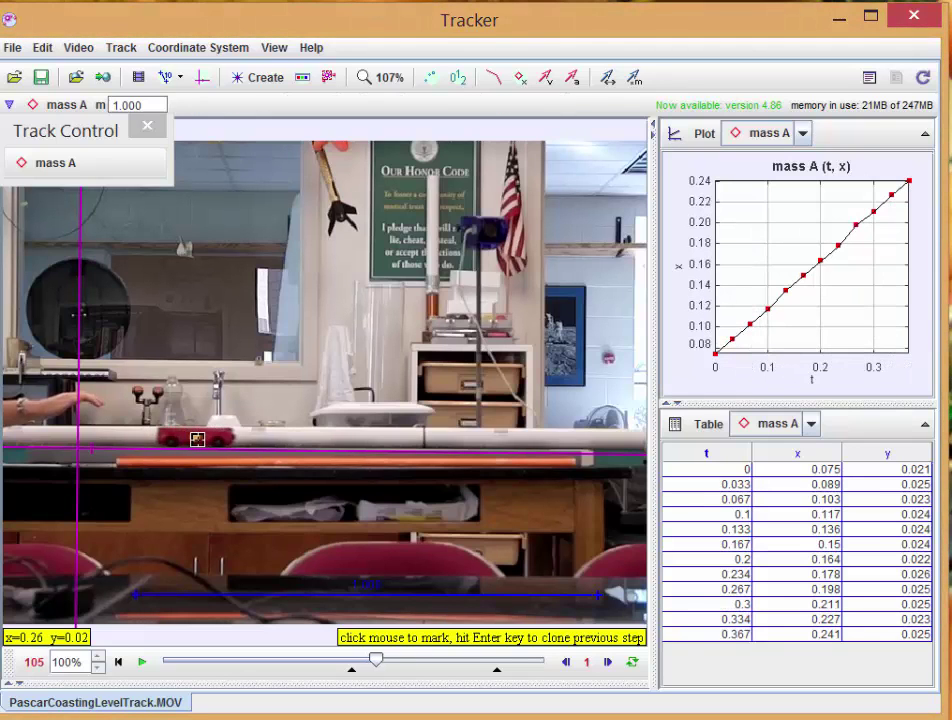
Mark the cart in frames 105 through 109, extending mass A to about t=0.53 s
{"action": "left_click", "coordinate": [203, 439], "text": "shift"}
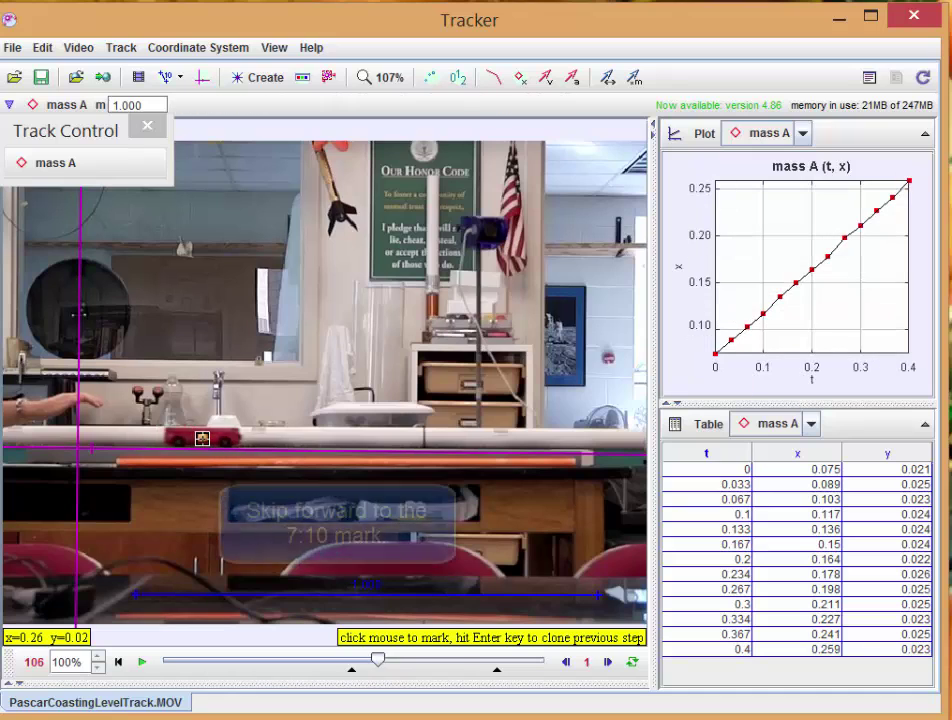
{"action": "left_click", "coordinate": [208, 440], "text": "shift"}
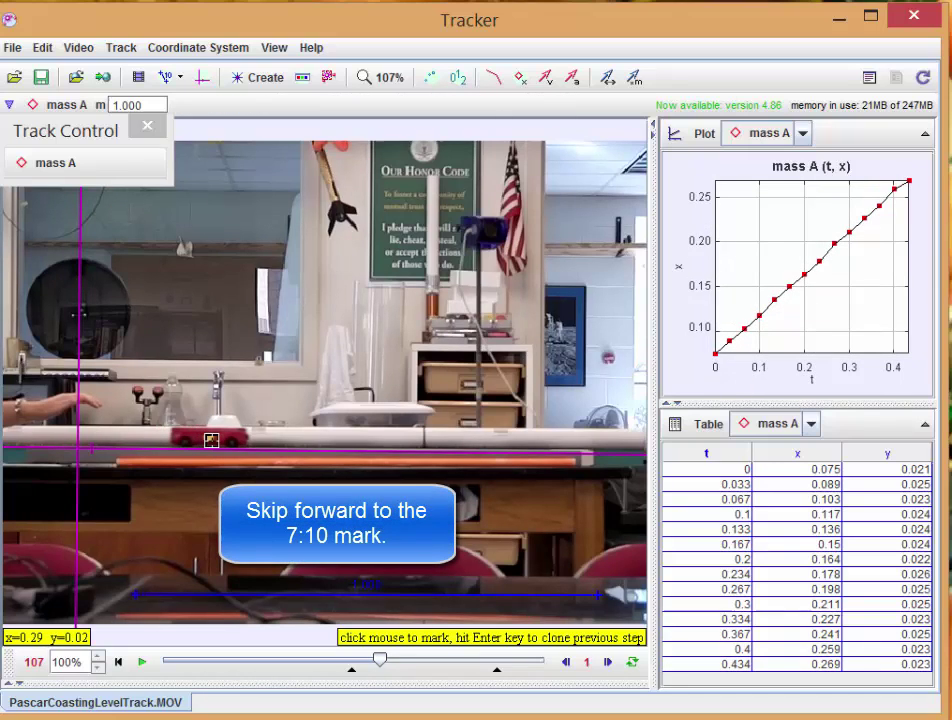
{"action": "left_click", "coordinate": [215, 439], "text": "shift"}
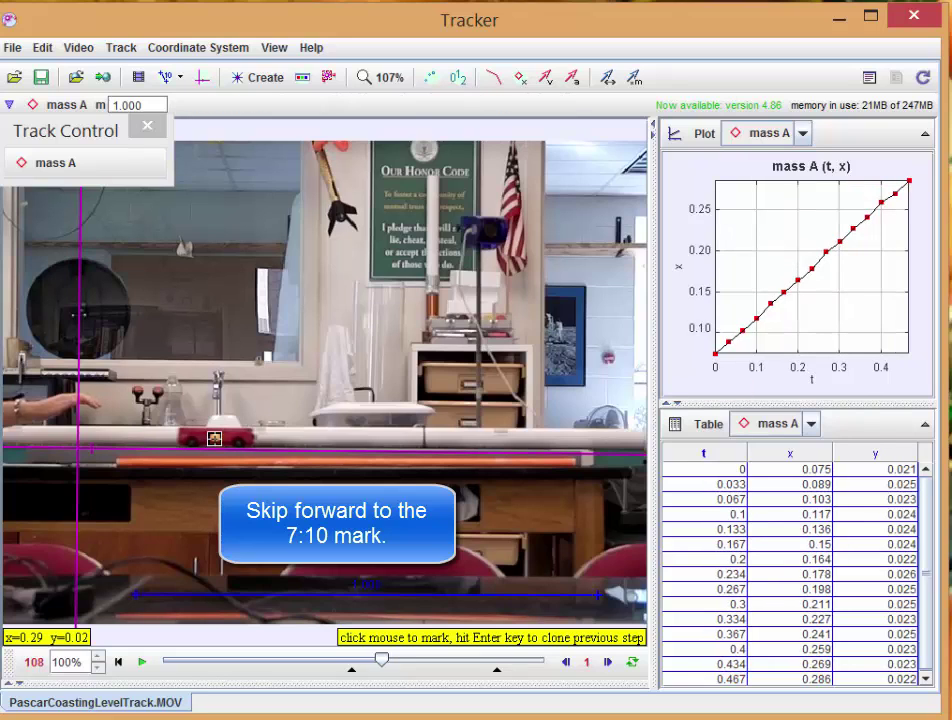
{"action": "left_click", "coordinate": [222, 438], "text": "shift"}
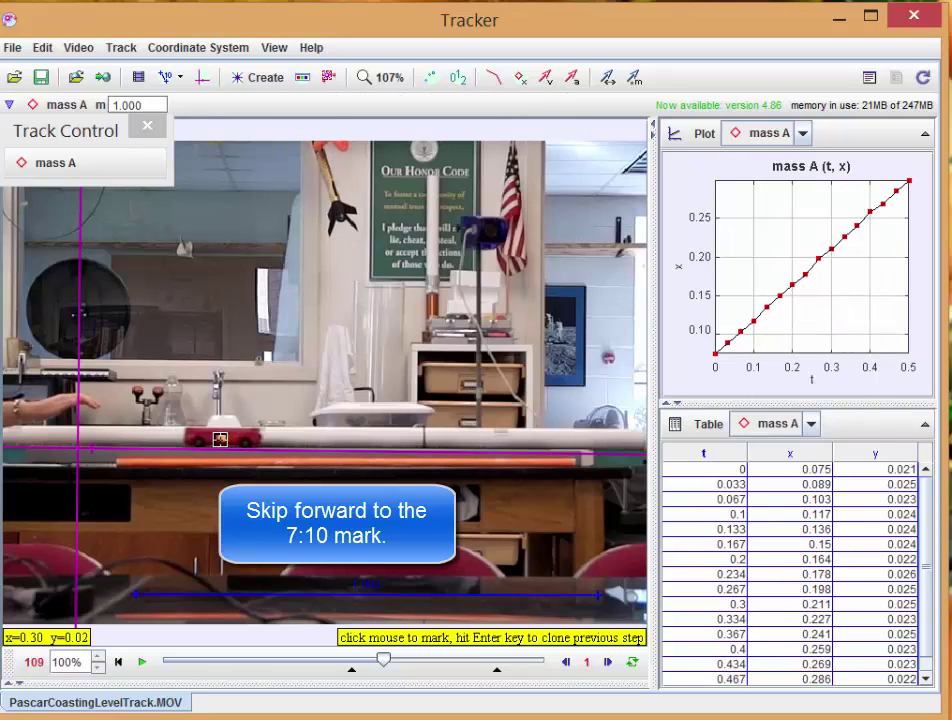
{"action": "left_click", "coordinate": [229, 438], "text": "shift"}
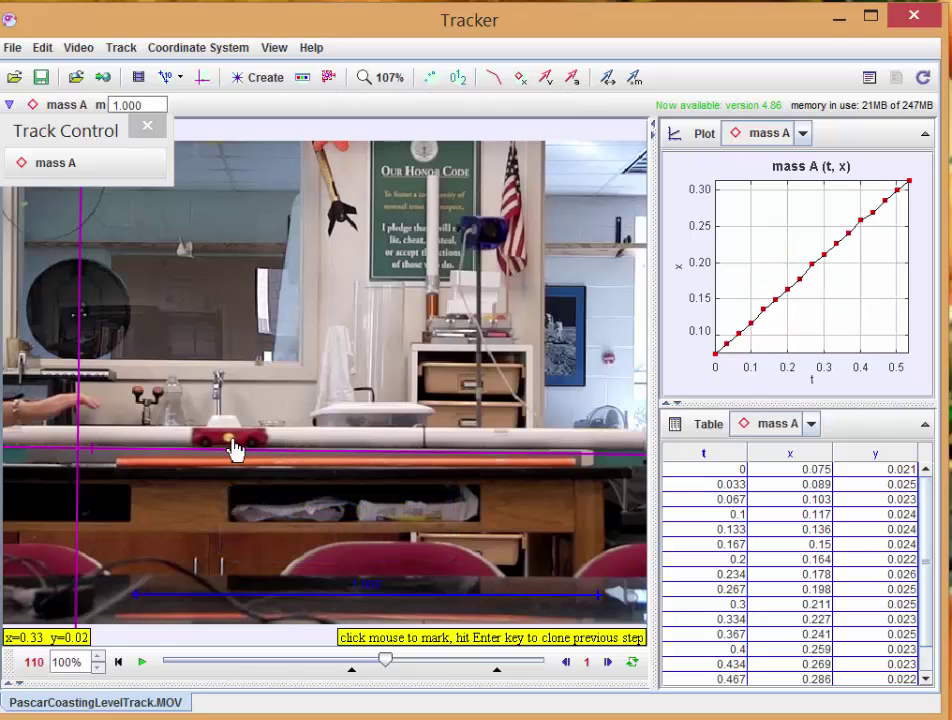
Mark the cart's position for mass A in frames 110 through 135
{"action": "left_click", "coordinate": [235, 438], "text": "shift"}
{"action": "left_click", "coordinate": [240, 438], "text": "shift"}
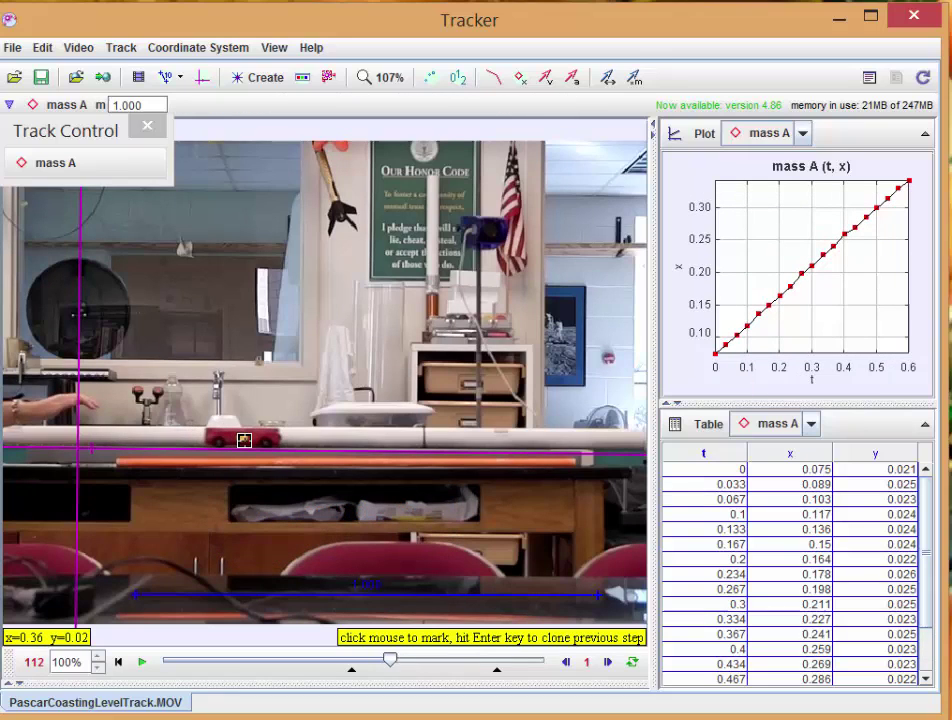
{"action": "left_click", "coordinate": [245, 440], "text": "shift"}
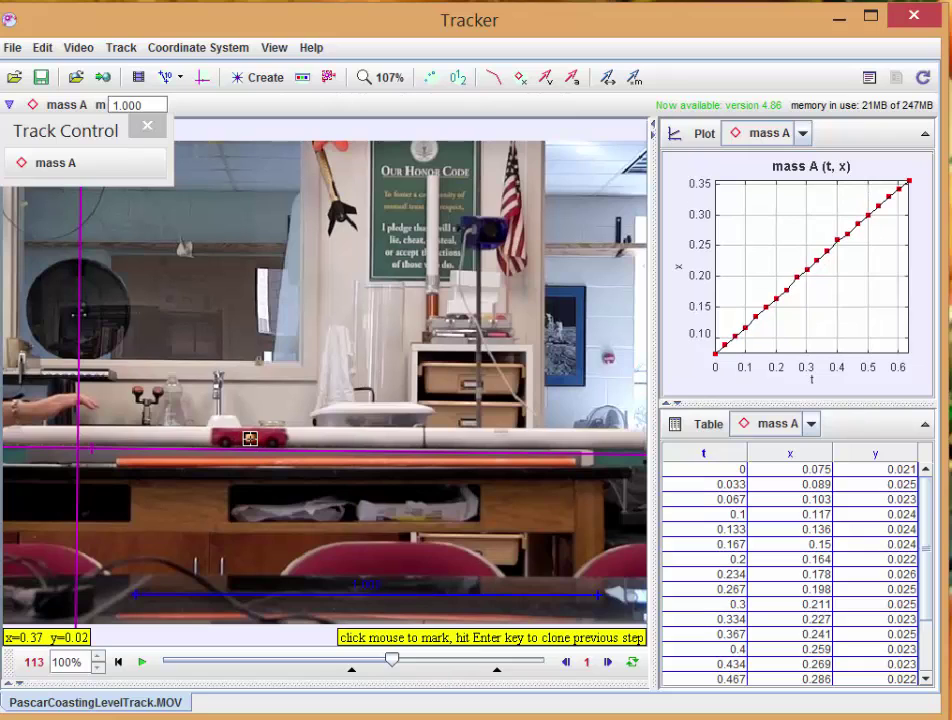
{"action": "left_click", "coordinate": [254, 438], "text": "shift"}
{"action": "left_click", "coordinate": [258, 438], "text": "shift"}
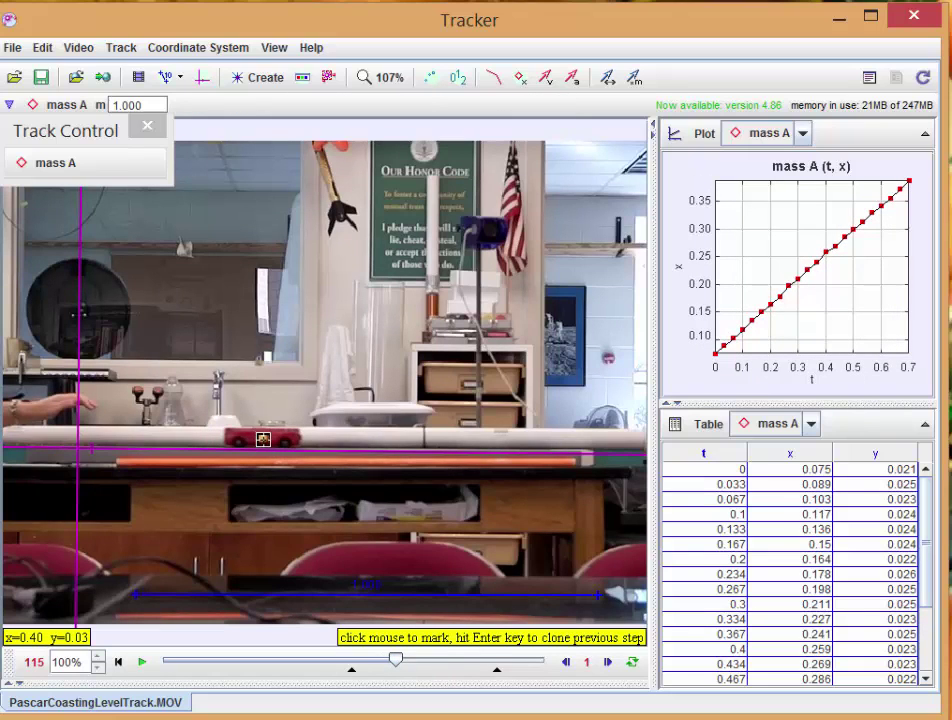
{"action": "left_click", "coordinate": [264, 439], "text": "shift"}
{"action": "left_click", "coordinate": [275, 440], "text": "shift"}
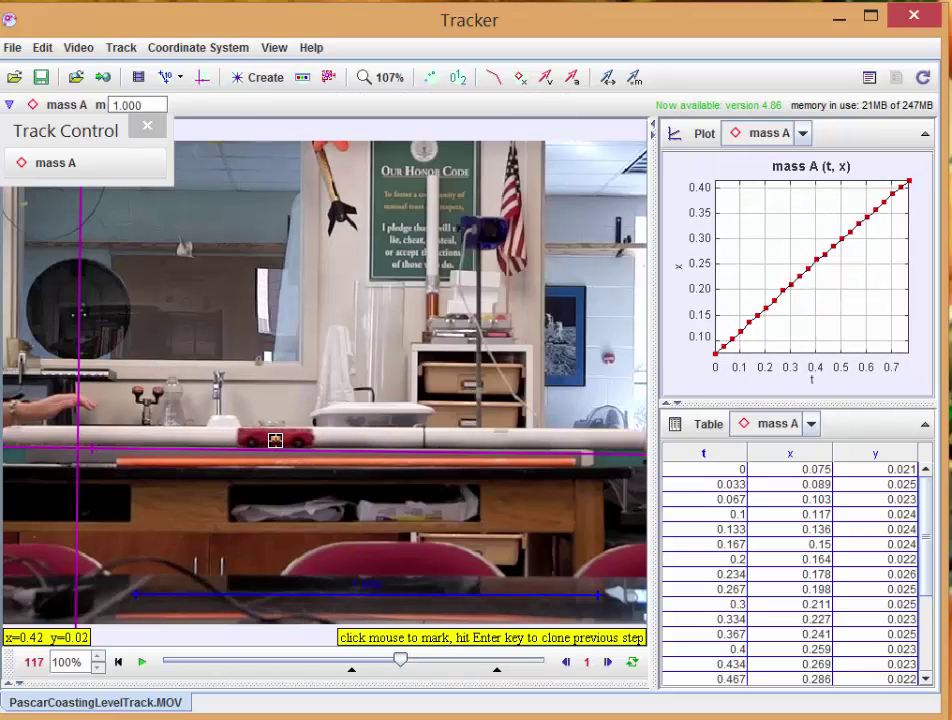
{"action": "left_click", "coordinate": [285, 440], "text": "shift"}
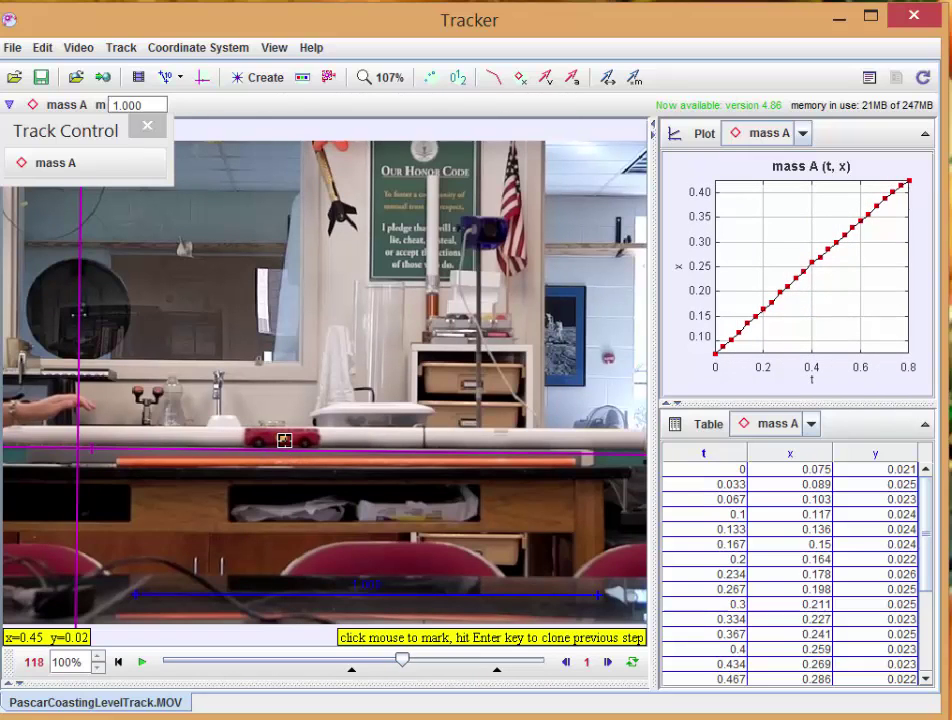
{"action": "left_click", "coordinate": [286, 441], "text": "shift"}
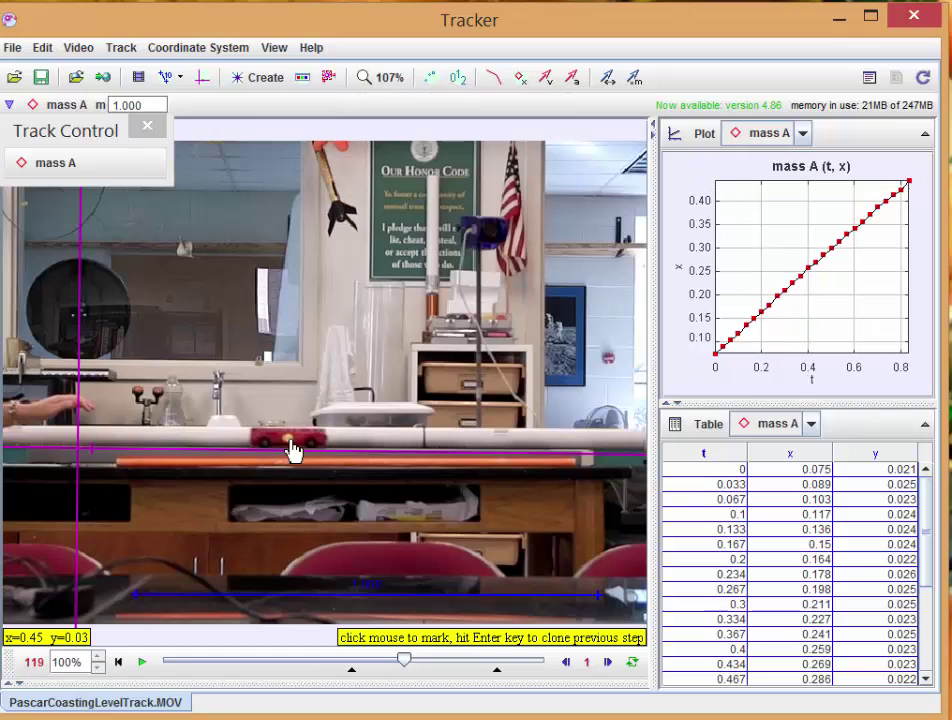
{"action": "left_click", "coordinate": [290, 440], "text": "shift"}
{"action": "left_click", "coordinate": [297, 440], "text": "shift"}
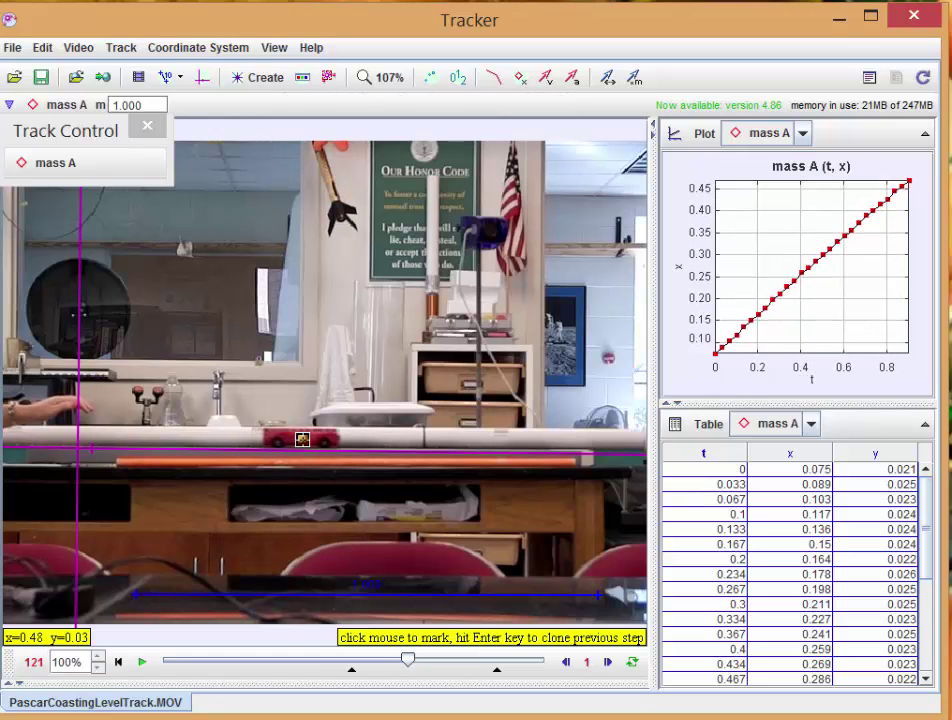
{"action": "left_click", "coordinate": [304, 439], "text": "shift"}
{"action": "left_click", "coordinate": [312, 440], "text": "shift"}
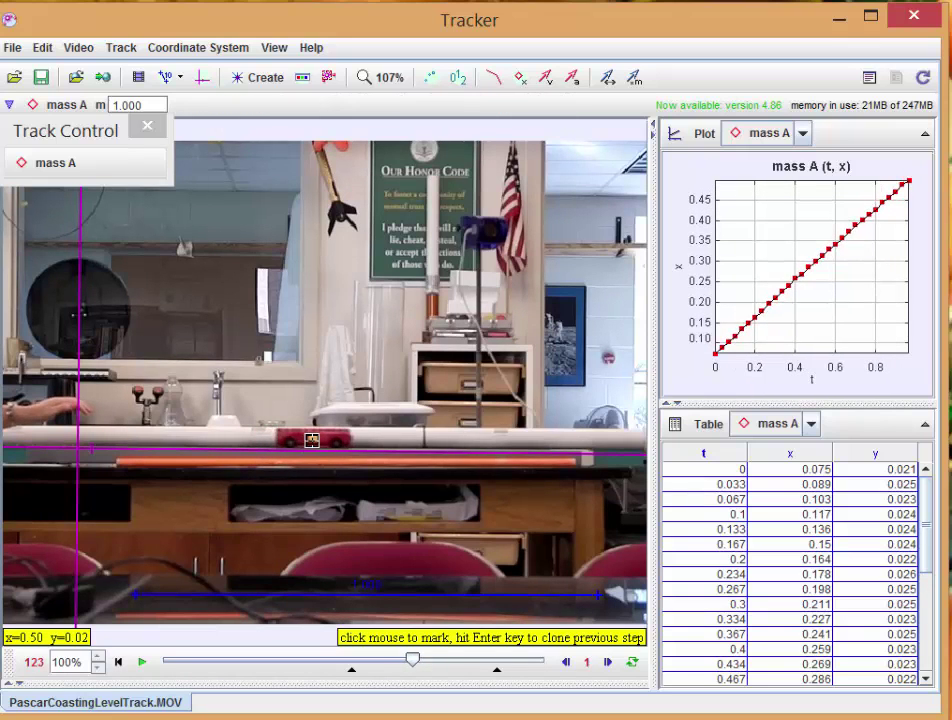
{"action": "left_click", "coordinate": [313, 440], "text": "shift"}
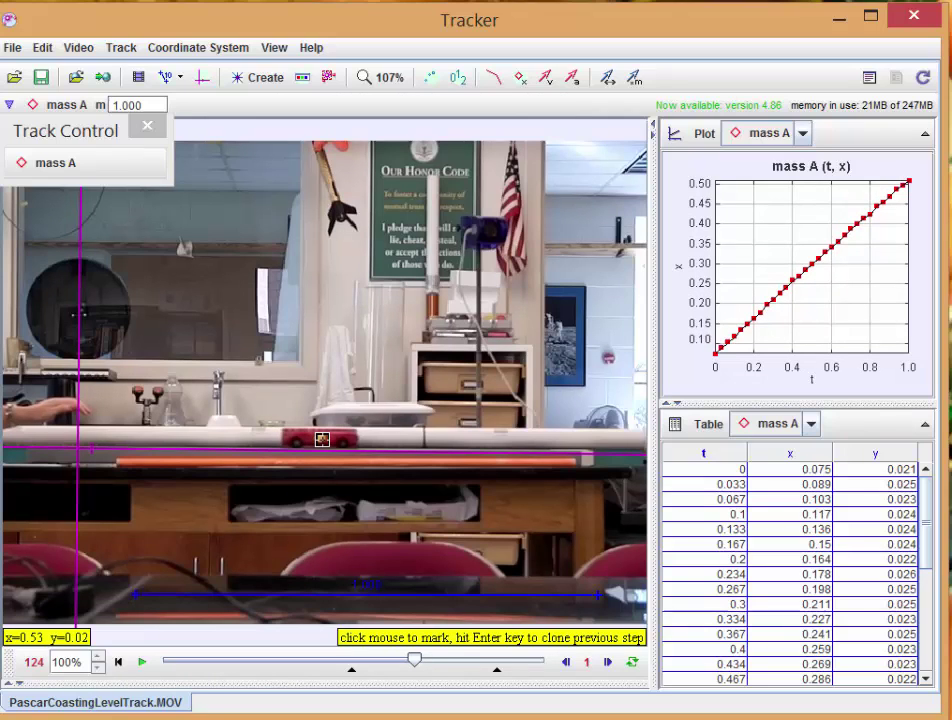
{"action": "left_click", "coordinate": [324, 439], "text": "shift"}
{"action": "left_click", "coordinate": [328, 439], "text": "shift"}
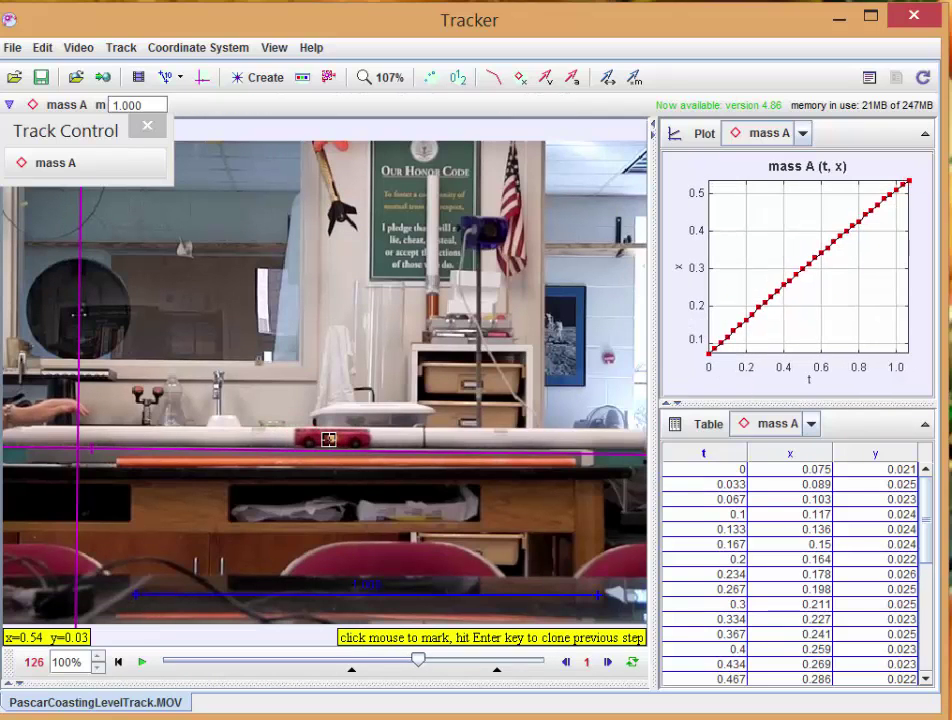
{"action": "left_click", "coordinate": [335, 440], "text": "shift"}
{"action": "left_click", "coordinate": [341, 440], "text": "shift"}
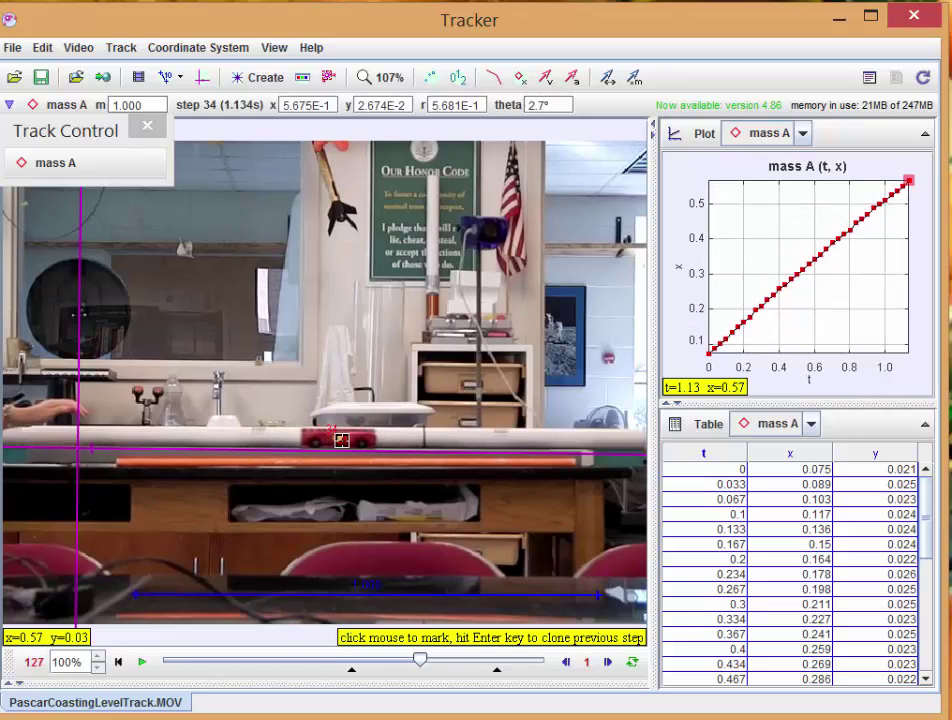
{"action": "left_click", "coordinate": [343, 440], "text": "shift"}
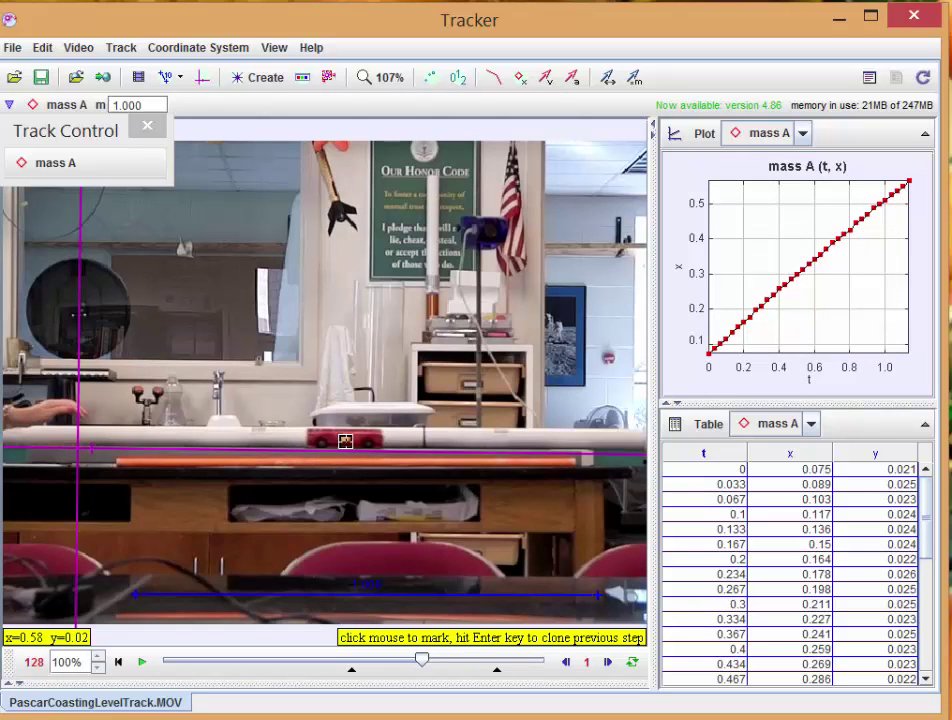
{"action": "left_click", "coordinate": [347, 440], "text": "shift"}
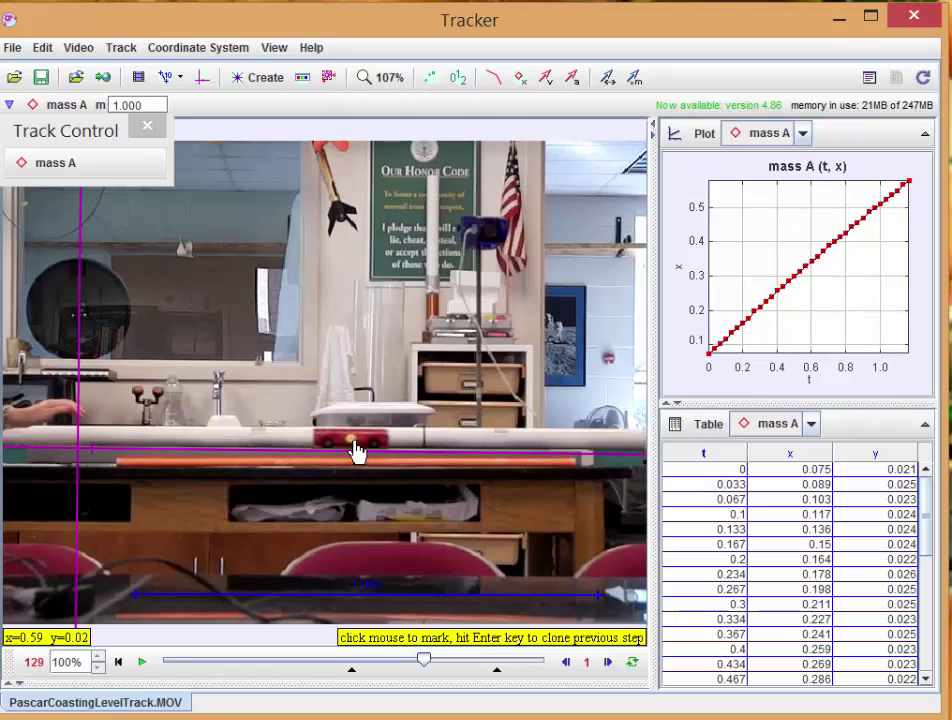
{"action": "left_click", "coordinate": [357, 440], "text": "shift"}
{"action": "left_click", "coordinate": [360, 444], "text": "shift"}
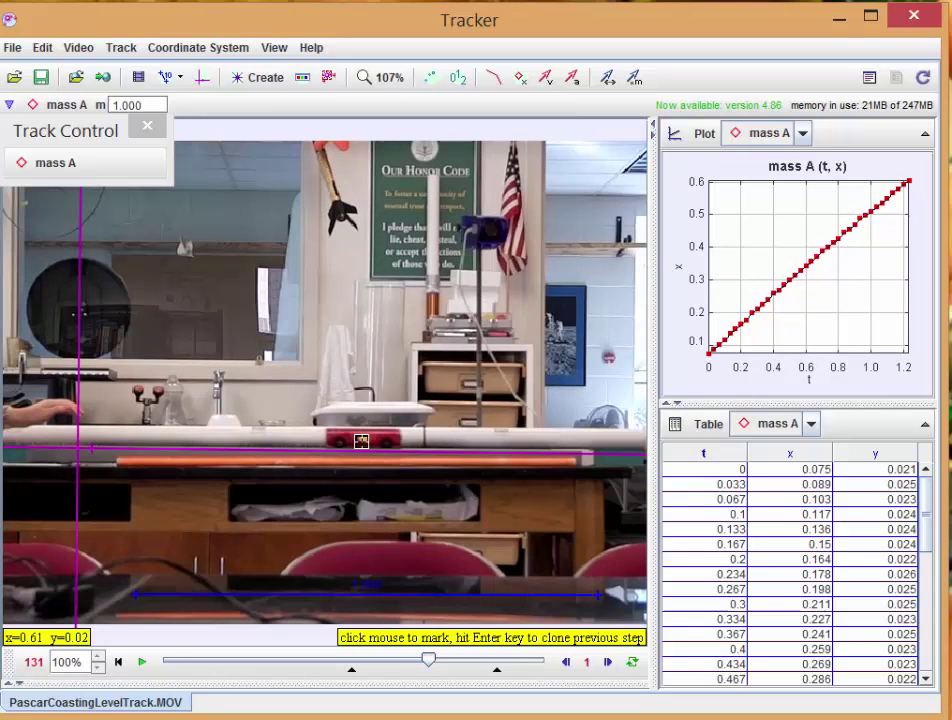
{"action": "left_click", "coordinate": [368, 450], "text": "shift"}
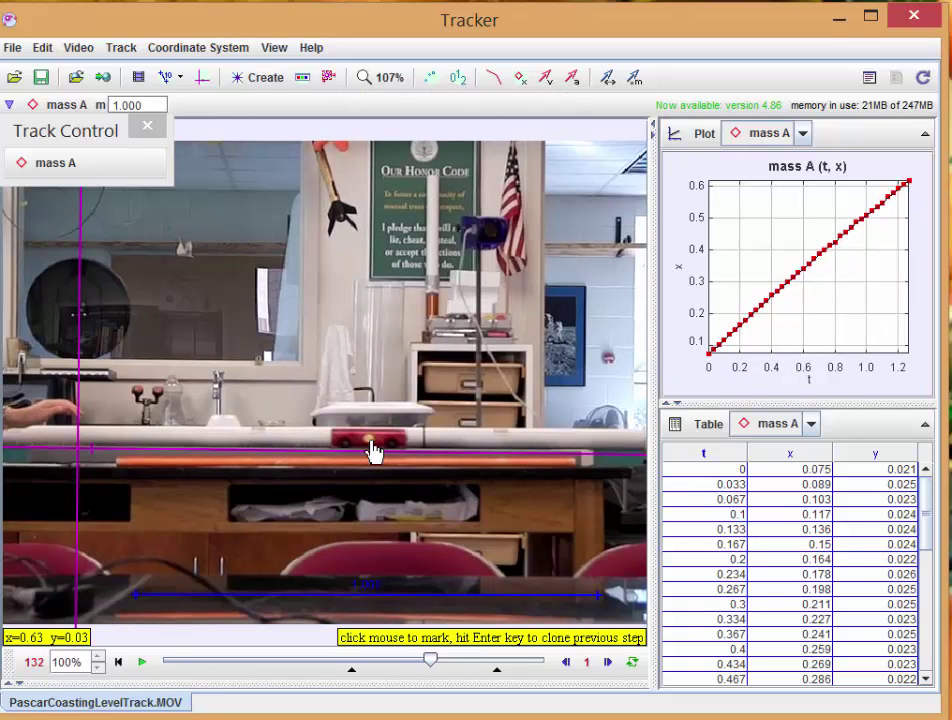
{"action": "left_click", "coordinate": [375, 441], "text": "shift"}
{"action": "left_click", "coordinate": [379, 443], "text": "shift"}
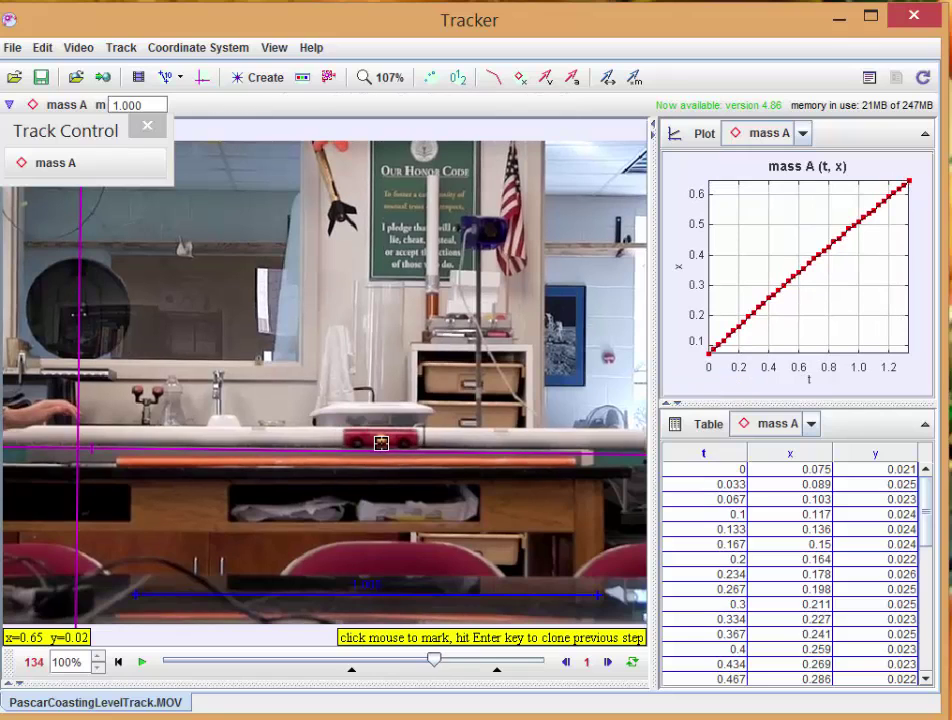
{"action": "left_click", "coordinate": [384, 444], "text": "shift"}
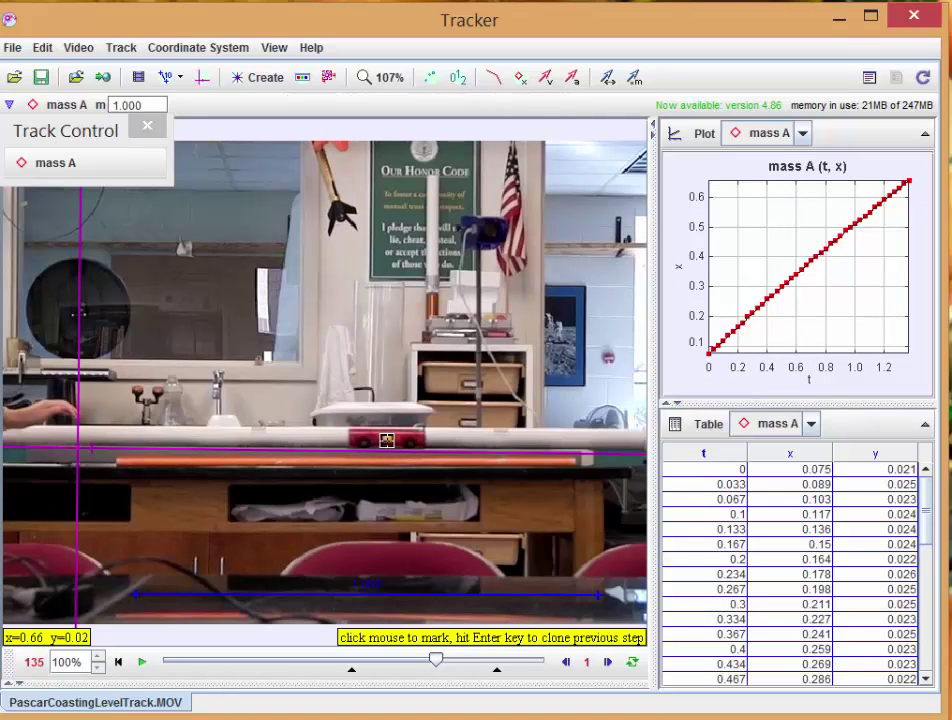
{"action": "left_click", "coordinate": [390, 441], "text": "shift"}
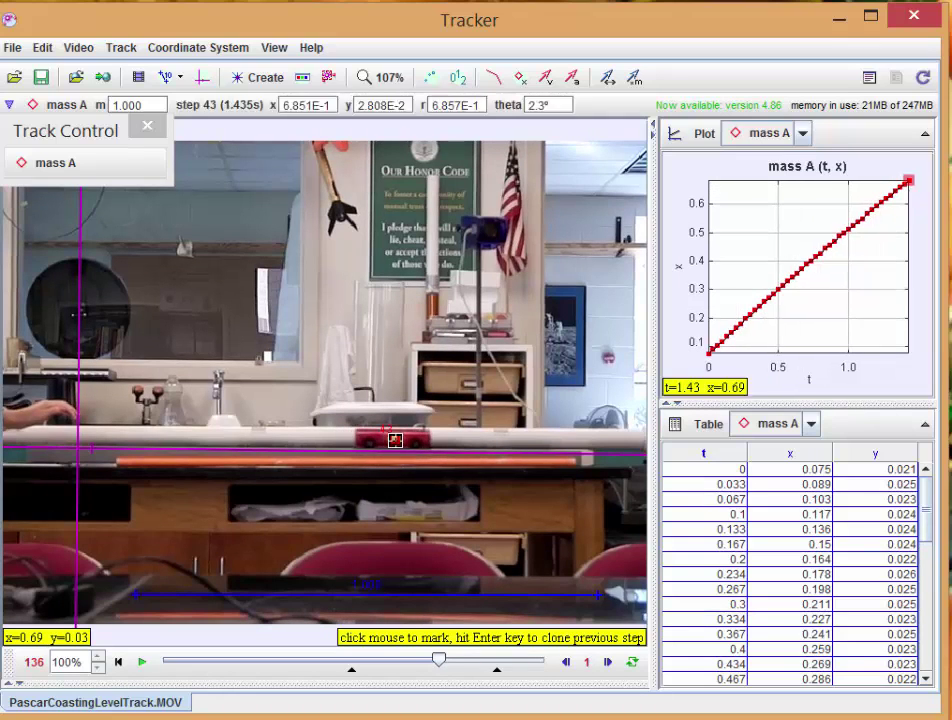
Continue marking mass A in frames 138 through 148, stepping forward past unmarked frames
{"action": "key", "text": "Right"}
{"action": "key", "text": "Right"}
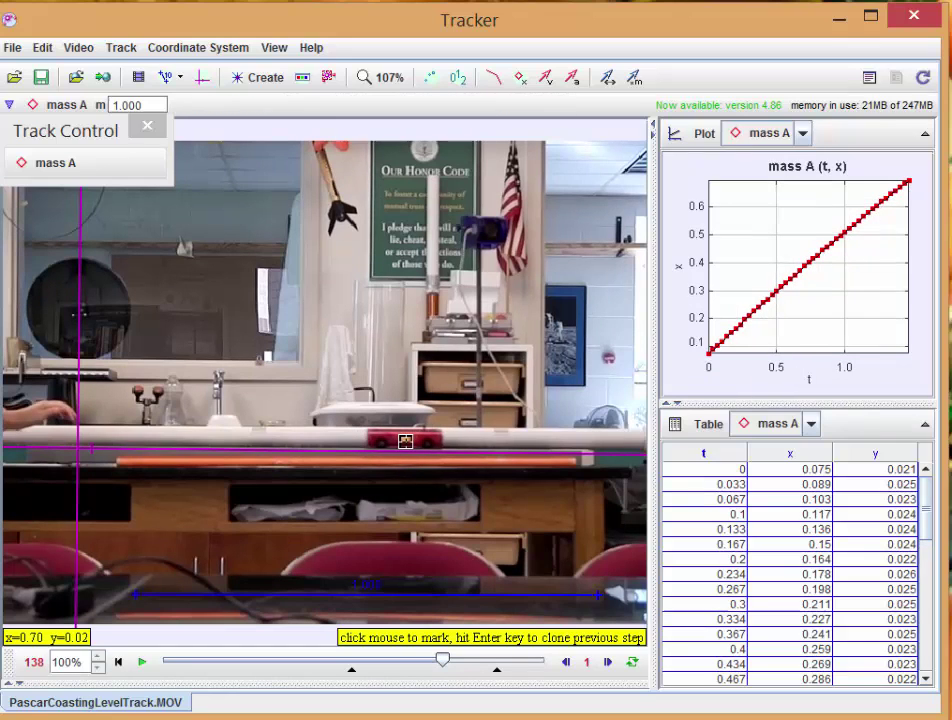
{"action": "left_click", "coordinate": [405, 441], "text": "shift"}
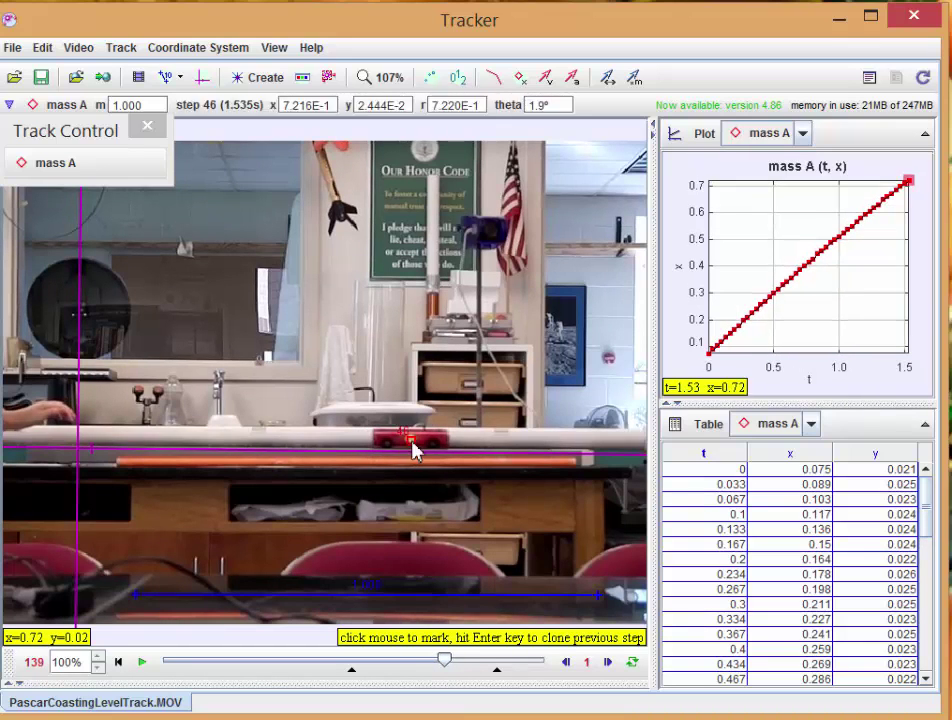
{"action": "key", "text": "Right"}
{"action": "key", "text": "Right"}
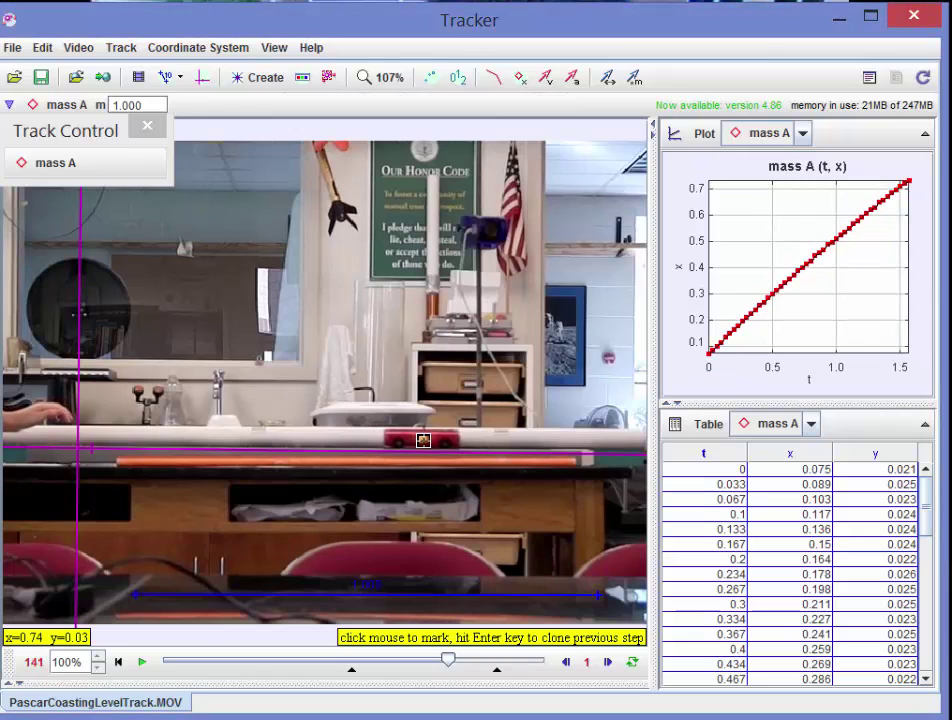
{"action": "key", "text": "Right"}
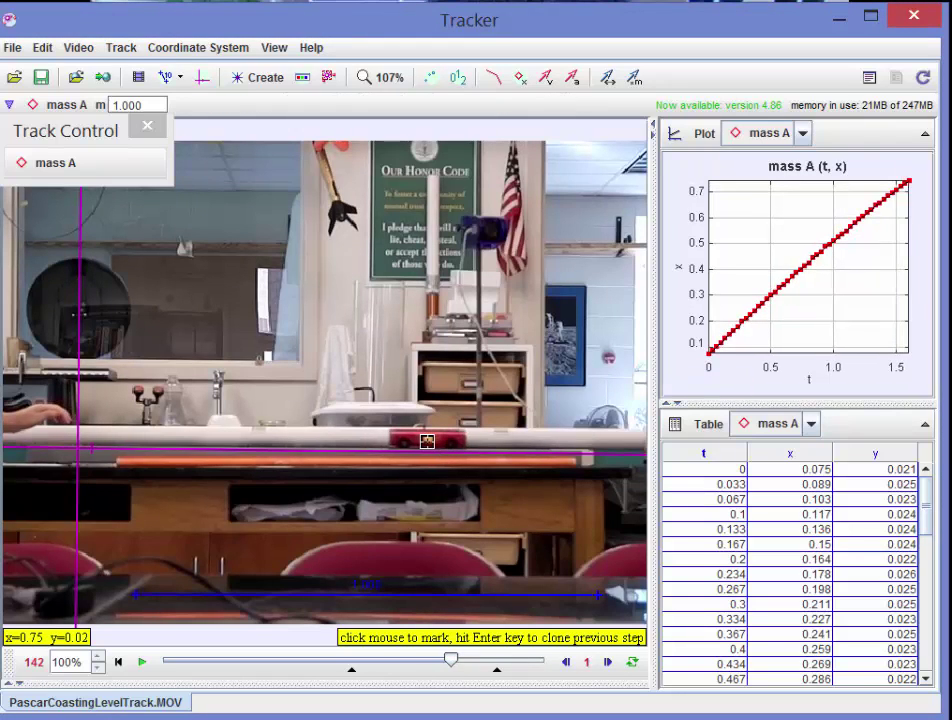
{"action": "left_click", "coordinate": [427, 441], "text": "shift"}
{"action": "key", "text": "Right"}
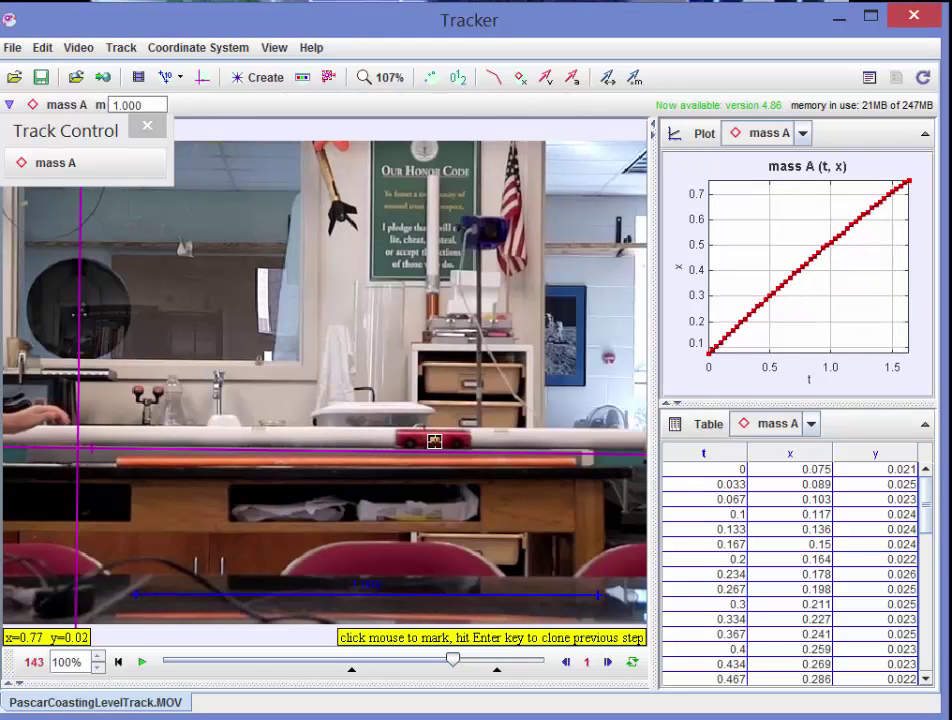
{"action": "left_click", "coordinate": [435, 440], "text": "shift"}
{"action": "key", "text": "Right"}
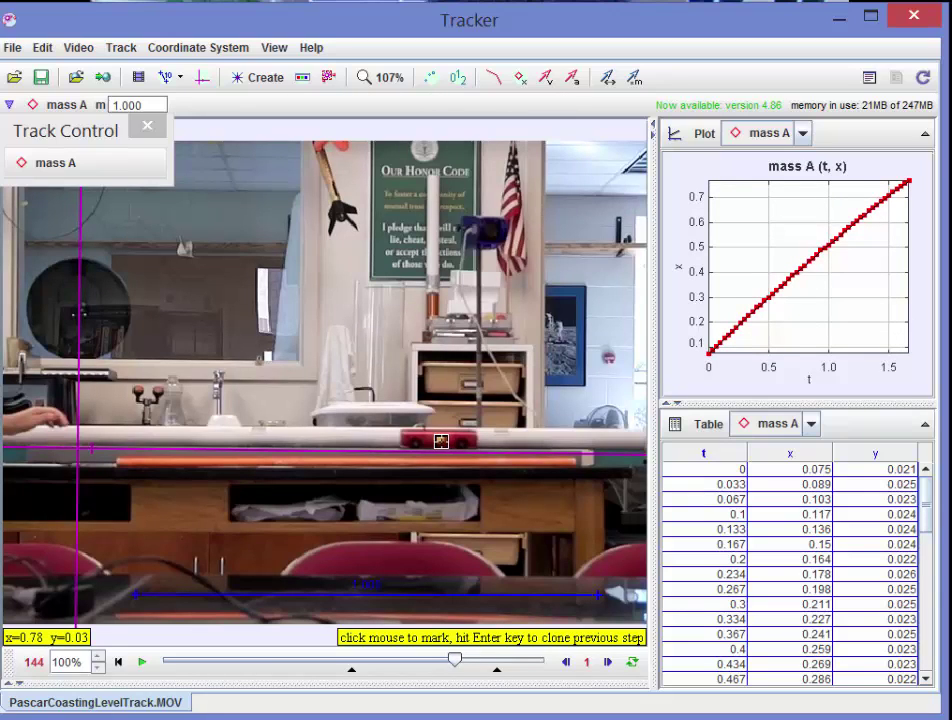
{"action": "left_click", "coordinate": [441, 441], "text": "shift"}
{"action": "key", "text": "Right"}
{"action": "left_click", "coordinate": [447, 441], "text": "shift"}
{"action": "key", "text": "Right"}
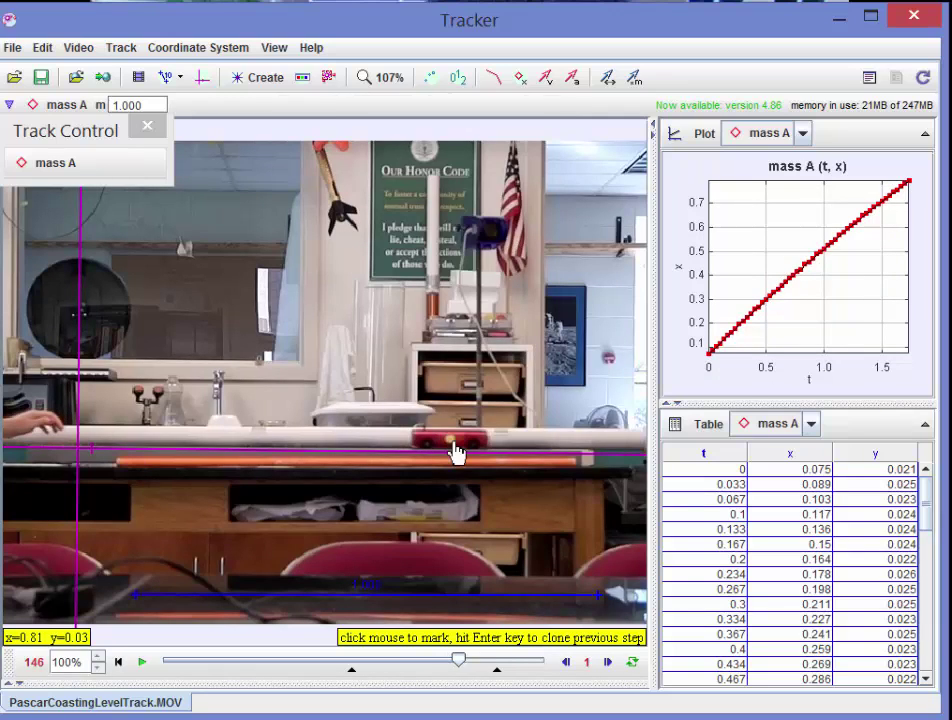
{"action": "left_click", "coordinate": [453, 441], "text": "shift"}
{"action": "key", "text": "Right"}
{"action": "left_click", "coordinate": [456, 441], "text": "shift"}
{"action": "key", "text": "Right"}
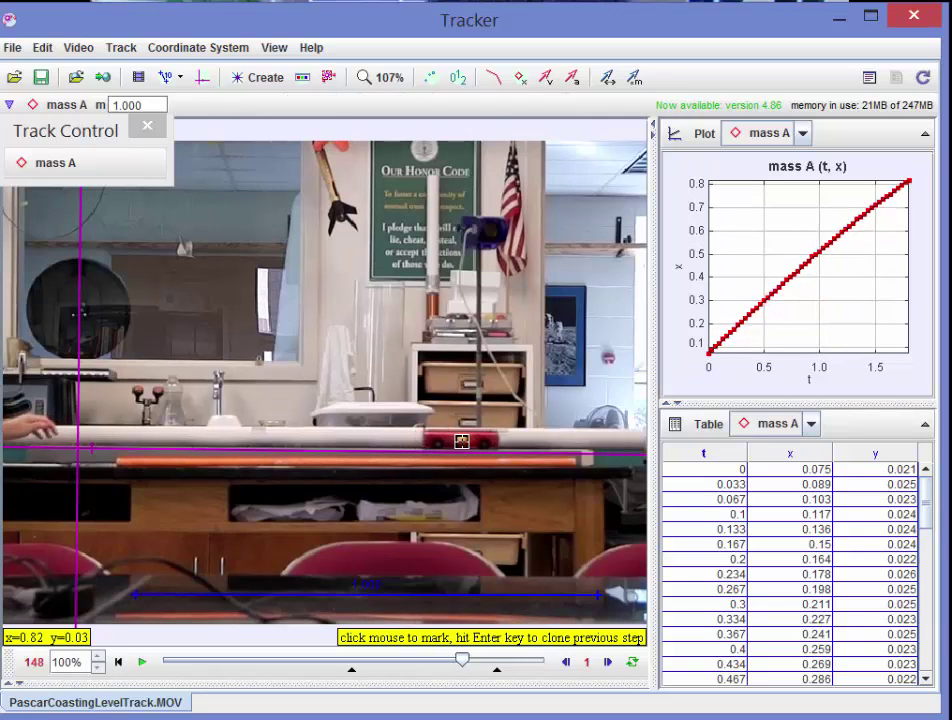
{"action": "left_click", "coordinate": [462, 441], "text": "shift"}
{"action": "key", "text": "Right"}
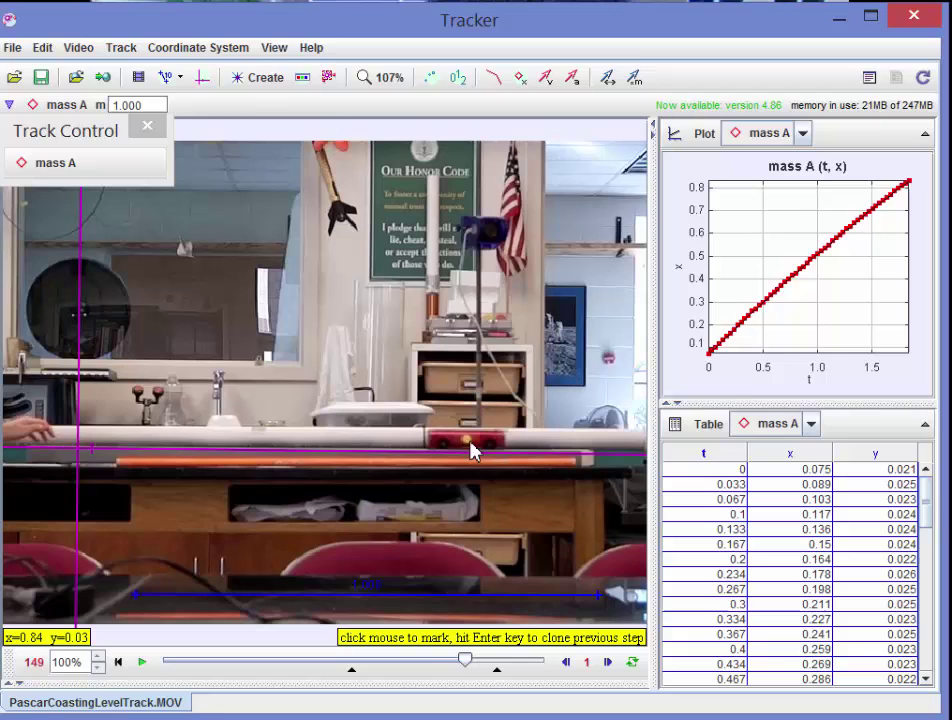
Mark the cart in the remaining frames up to frame 165, bringing x to about 1.0
{"action": "left_click", "coordinate": [472, 443]}
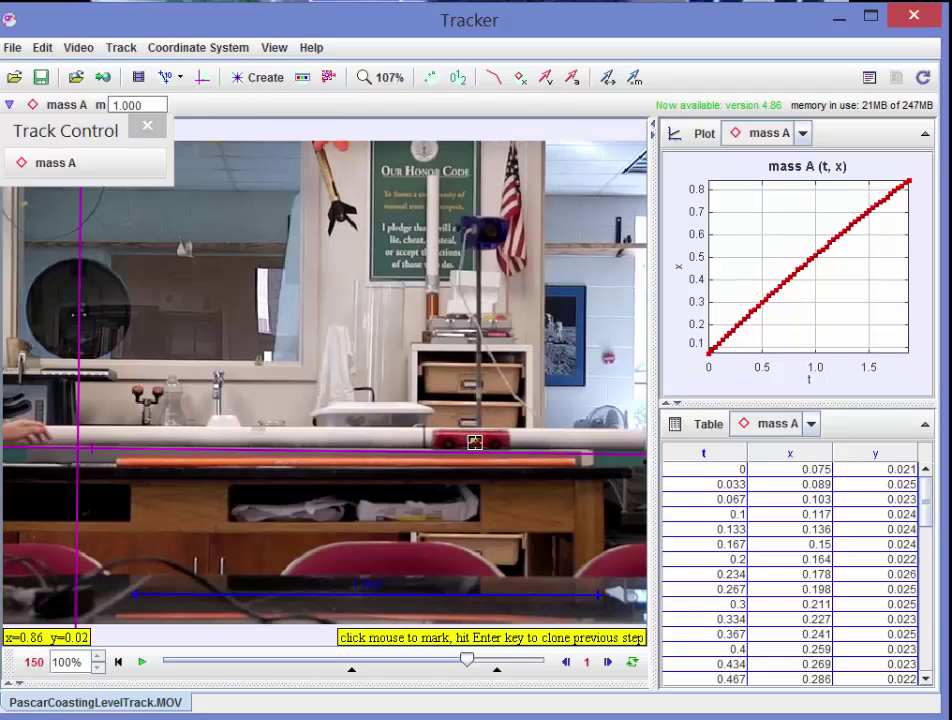
{"action": "left_click", "coordinate": [475, 441]}
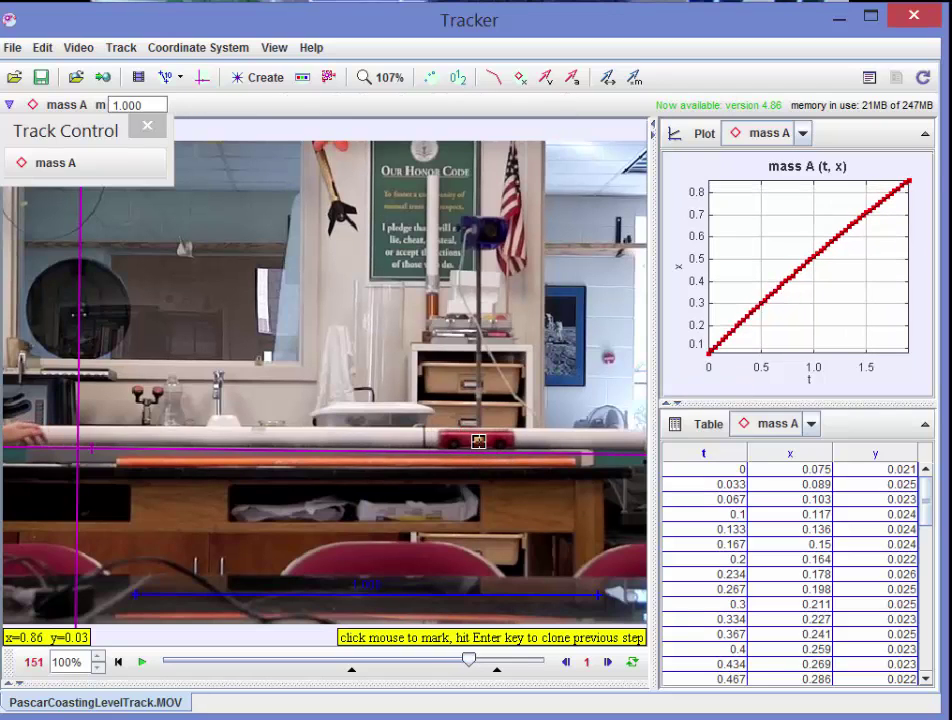
{"action": "left_click", "coordinate": [481, 441]}
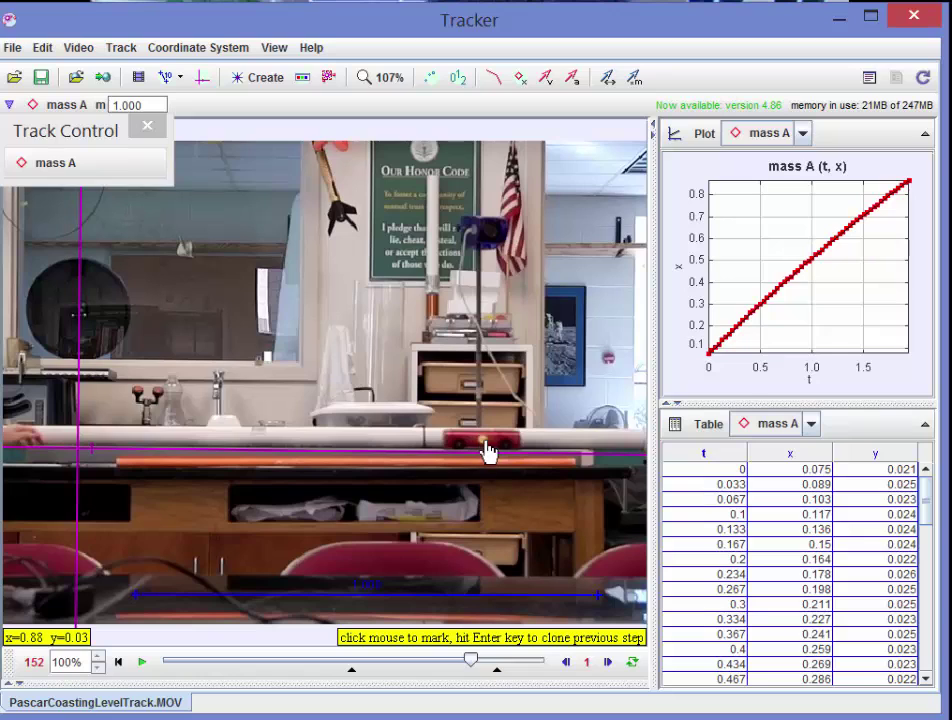
{"action": "left_click", "coordinate": [486, 441]}
{"action": "left_click", "coordinate": [488, 441]}
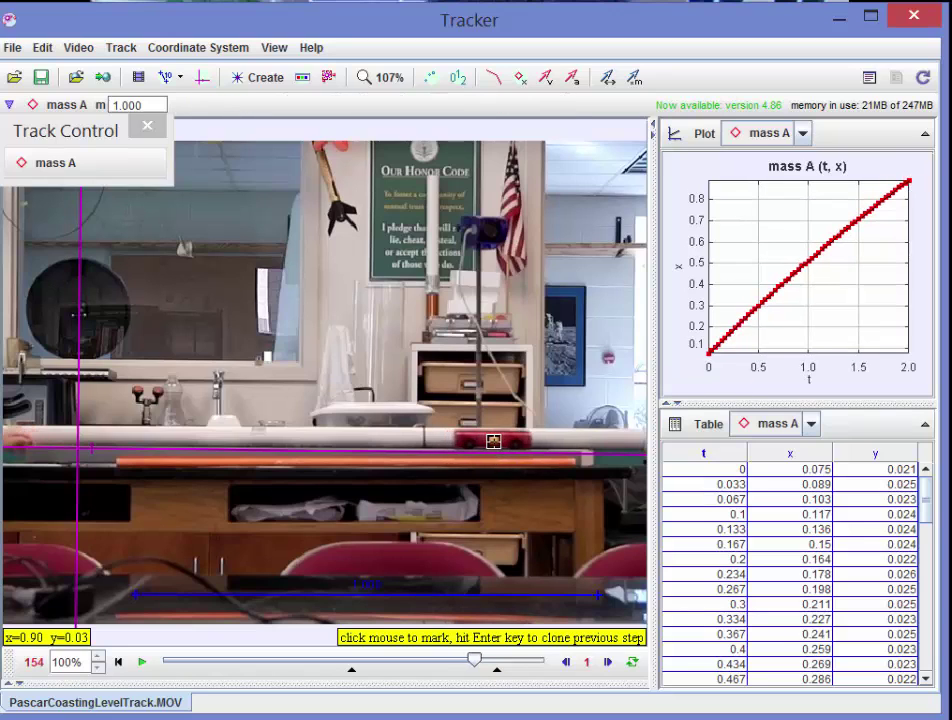
{"action": "left_click", "coordinate": [497, 441]}
{"action": "left_click", "coordinate": [502, 441]}
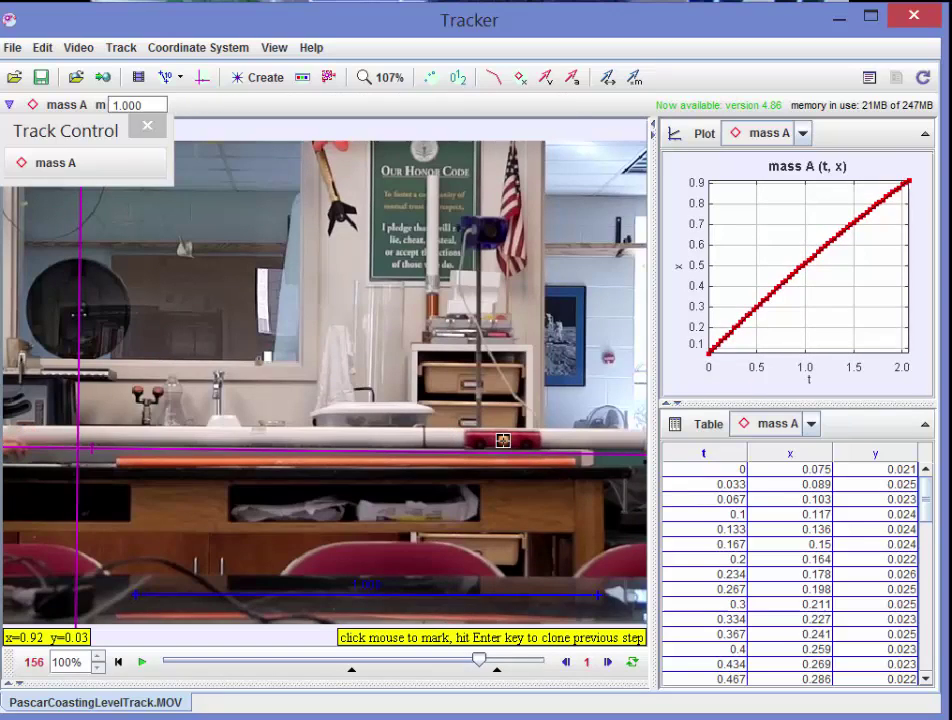
{"action": "left_click", "coordinate": [507, 441]}
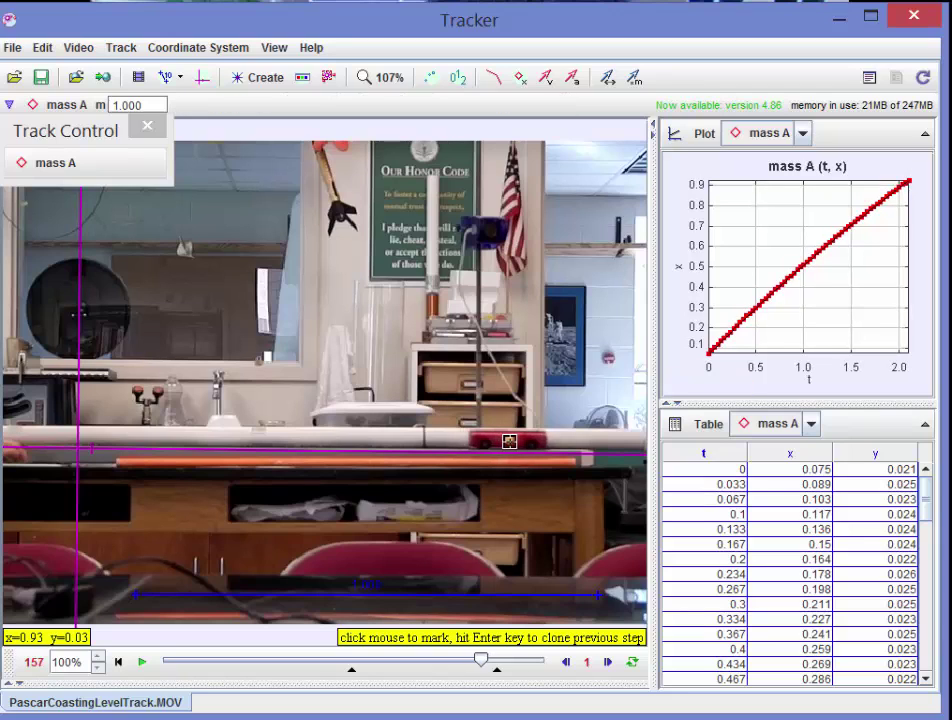
{"action": "left_click", "coordinate": [513, 441]}
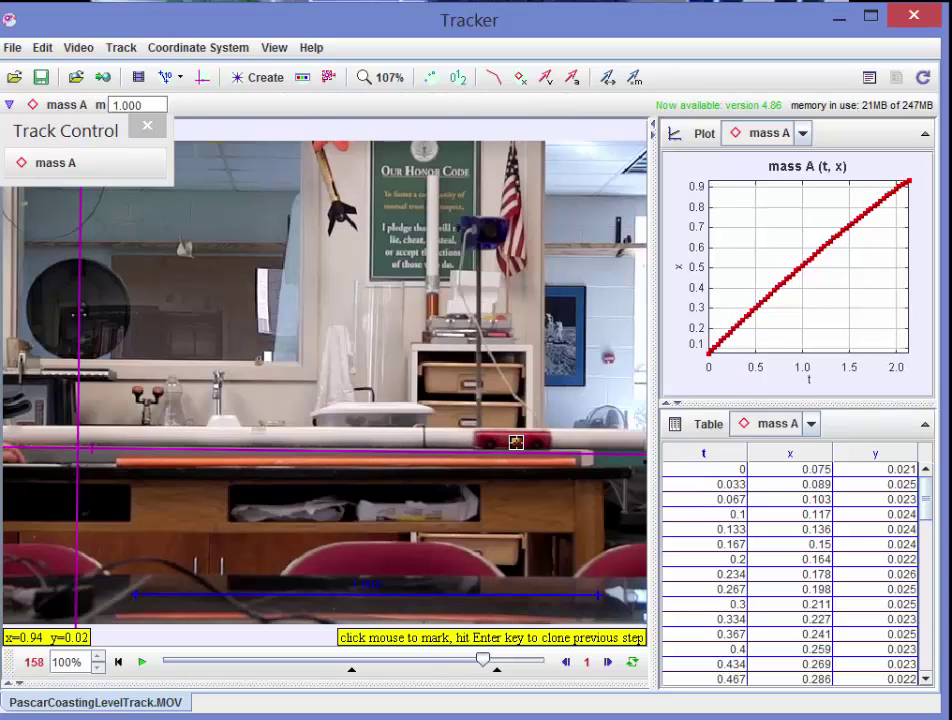
{"action": "left_click", "coordinate": [518, 442]}
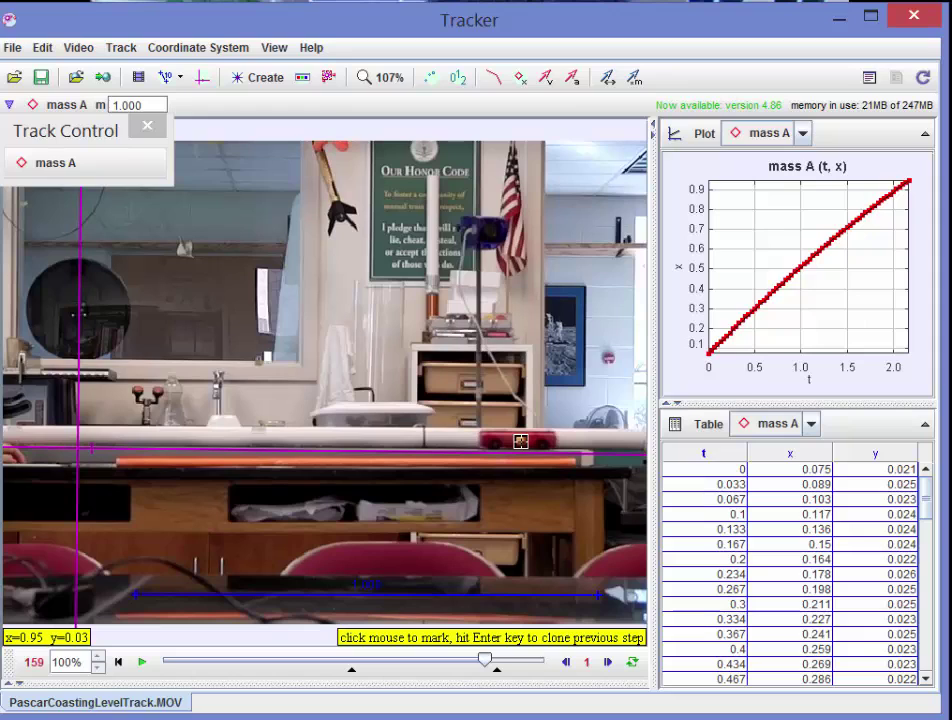
{"action": "left_click", "coordinate": [520, 441]}
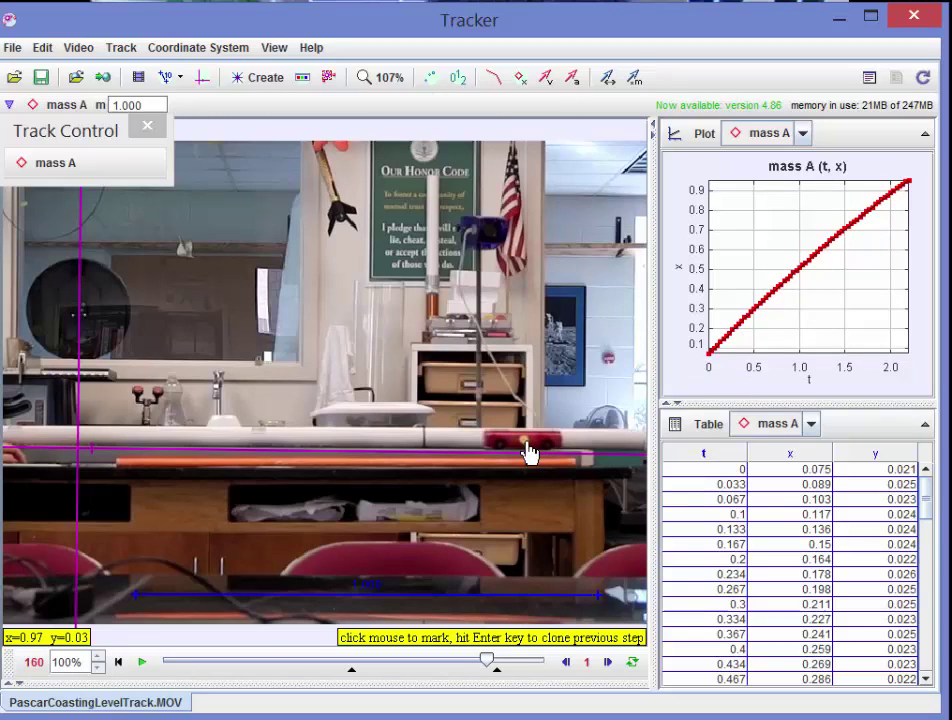
{"action": "left_click", "coordinate": [525, 441]}
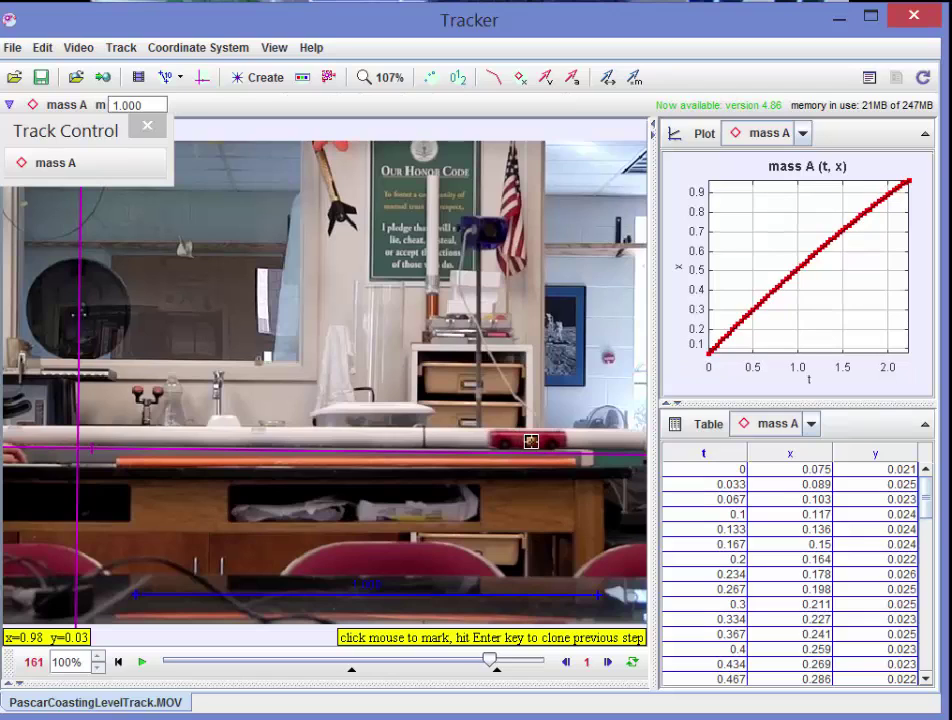
{"action": "left_click", "coordinate": [531, 441]}
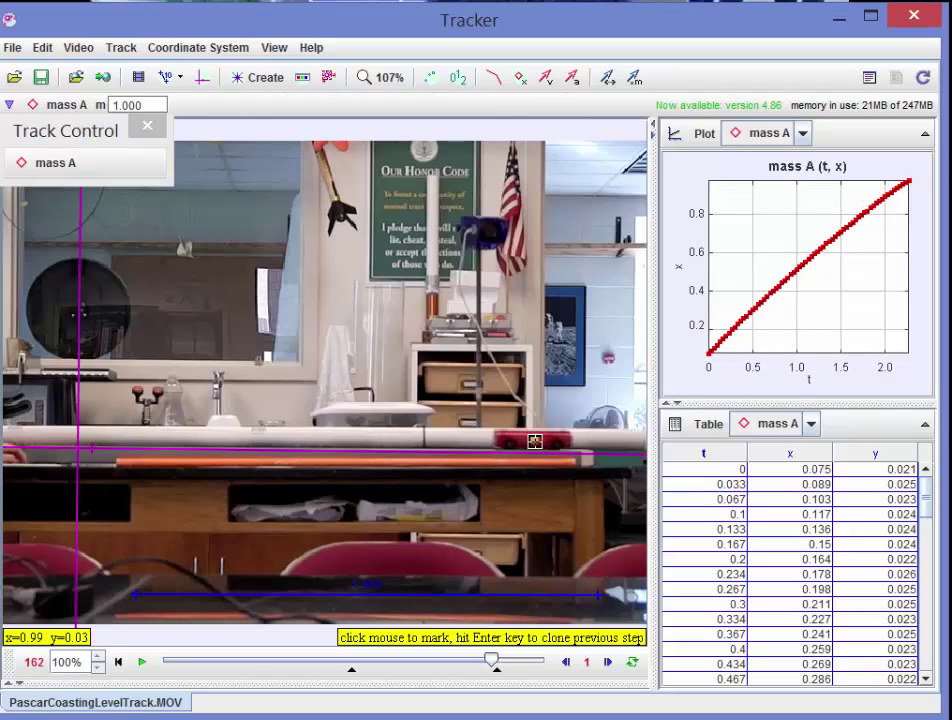
{"action": "left_click", "coordinate": [535, 441]}
{"action": "left_click", "coordinate": [539, 441]}
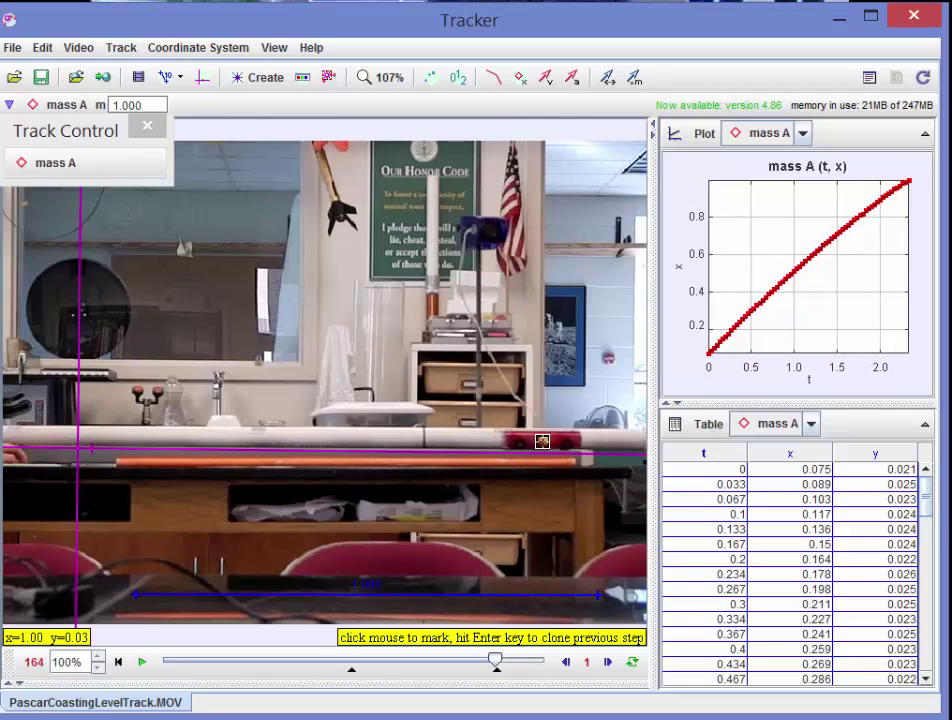
{"action": "left_click", "coordinate": [545, 441]}
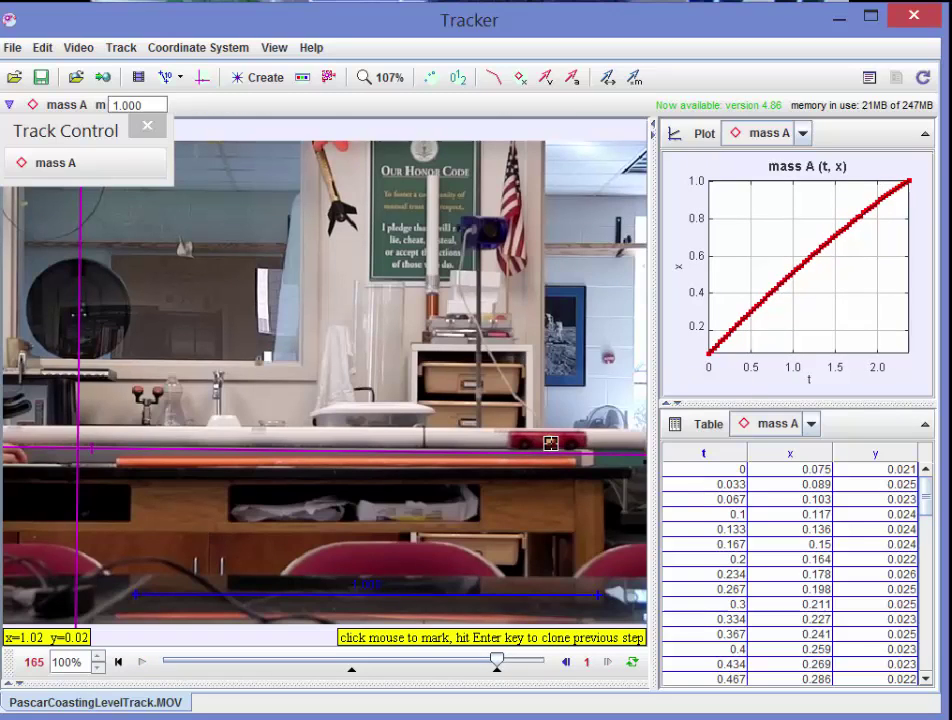
Play the run from the first frame with point numbers hidden and the trail set to All steps
{"action": "key", "text": "Home"}
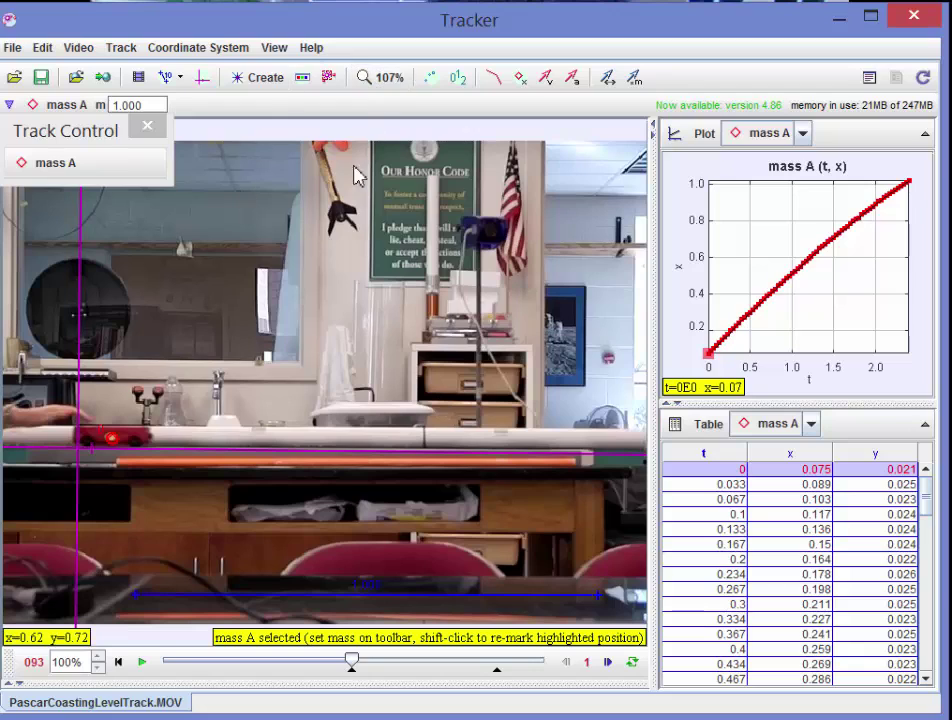
{"action": "left_click", "coordinate": [141, 661]}
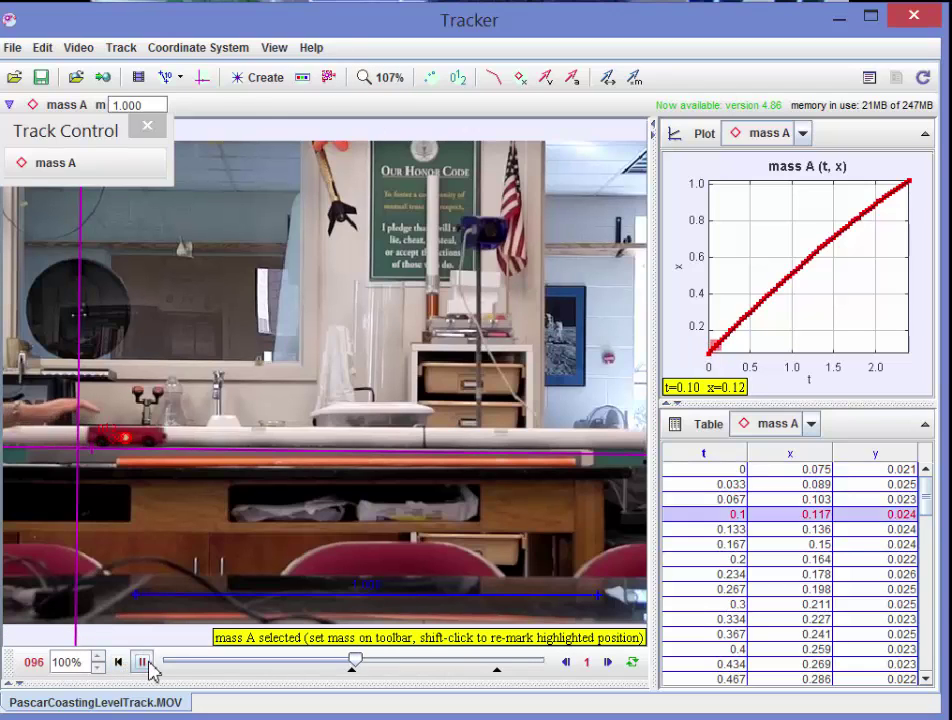
{"action": "left_click", "coordinate": [458, 80]}
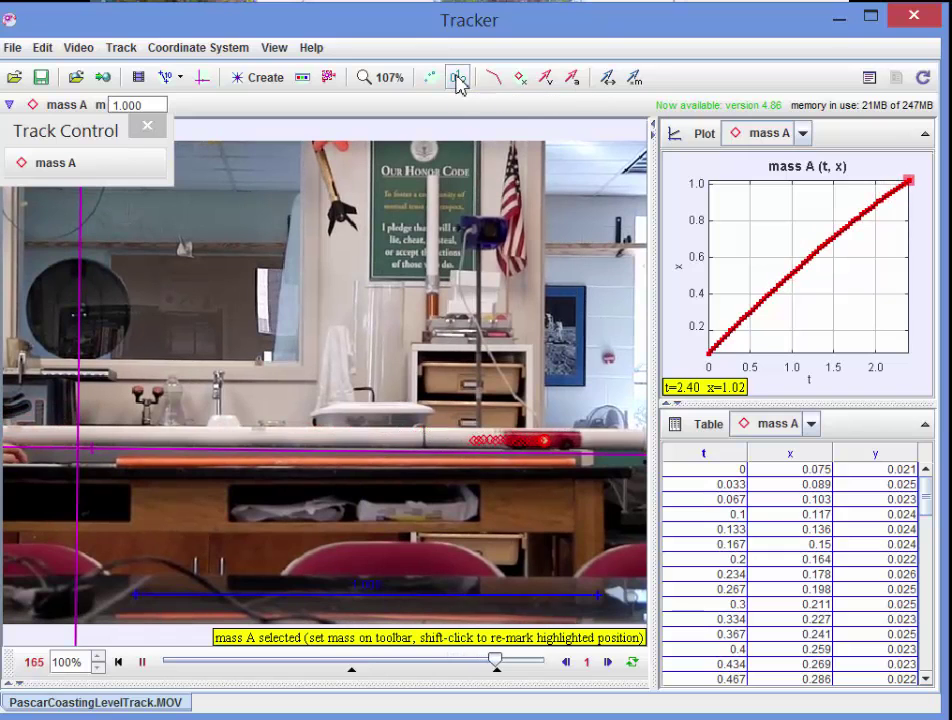
{"action": "left_click", "coordinate": [458, 80]}
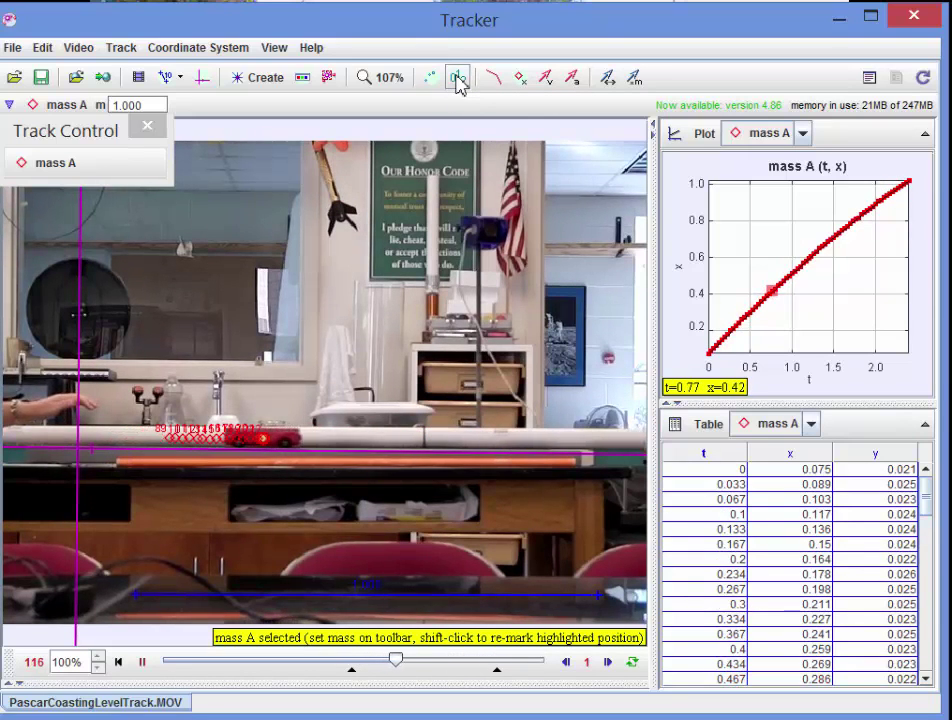
{"action": "left_click", "coordinate": [458, 80]}
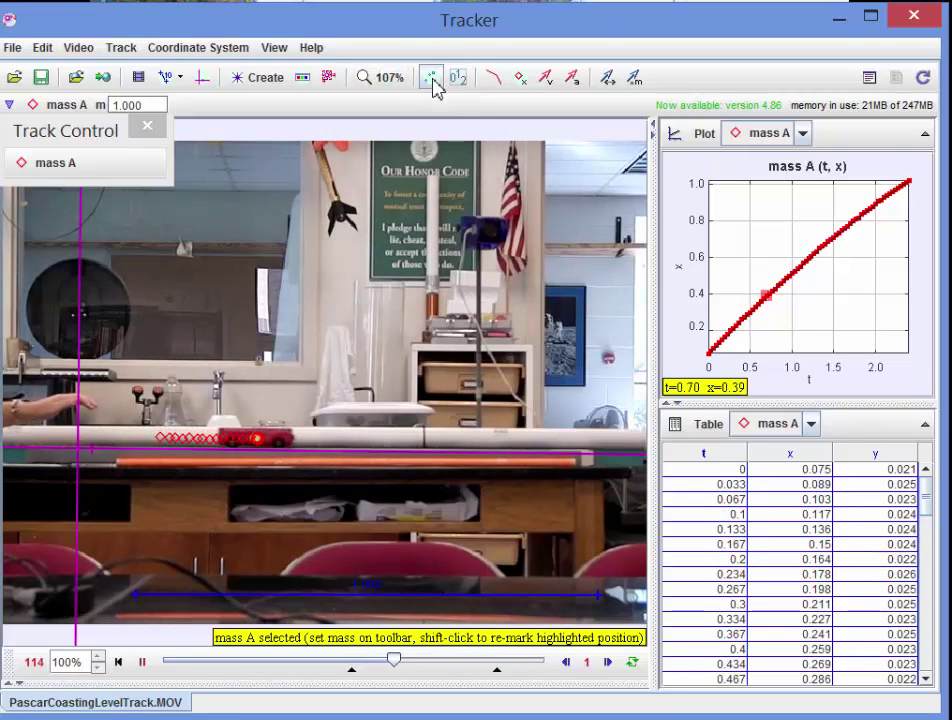
{"action": "left_click", "coordinate": [434, 86]}
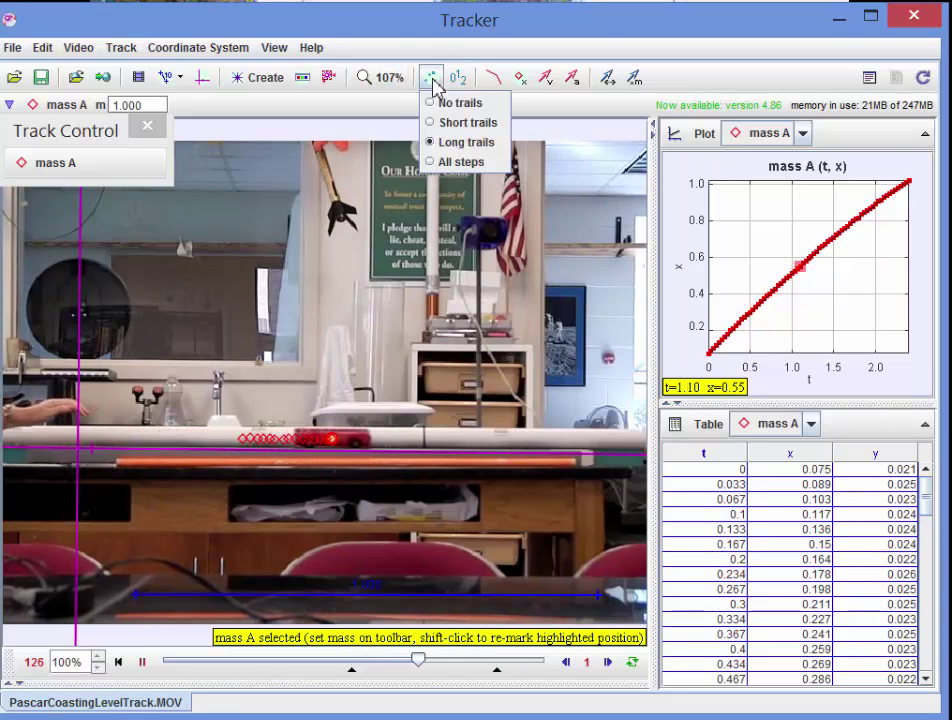
{"action": "left_click", "coordinate": [436, 160]}
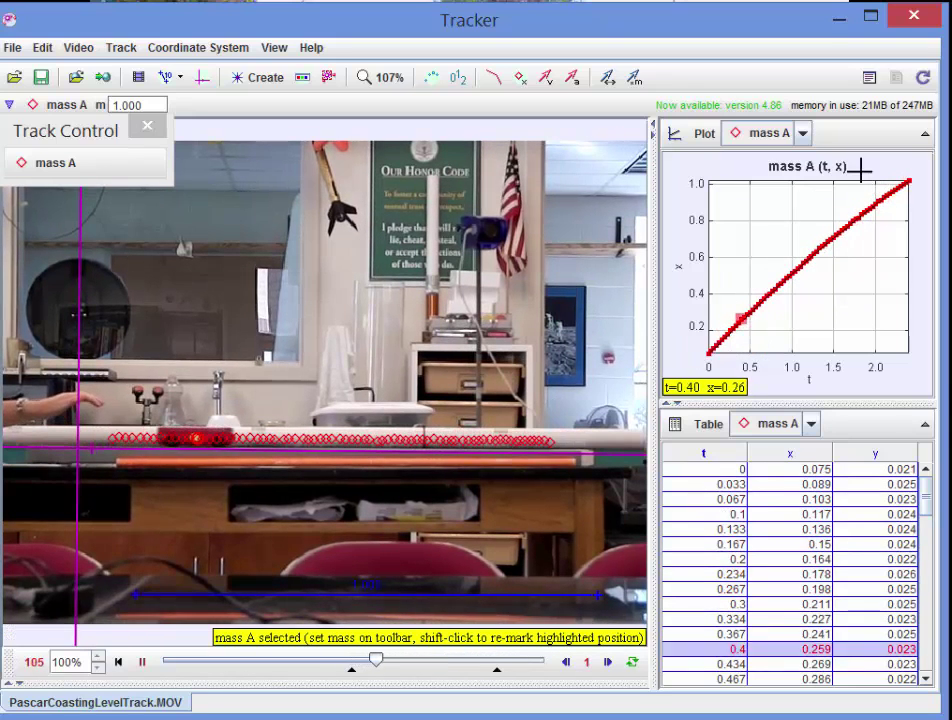
Widen and heighten the x-t plot by shrinking the video view and the data table
{"action": "left_click_drag", "start_coordinate": [655, 282], "coordinate": [294, 300]}
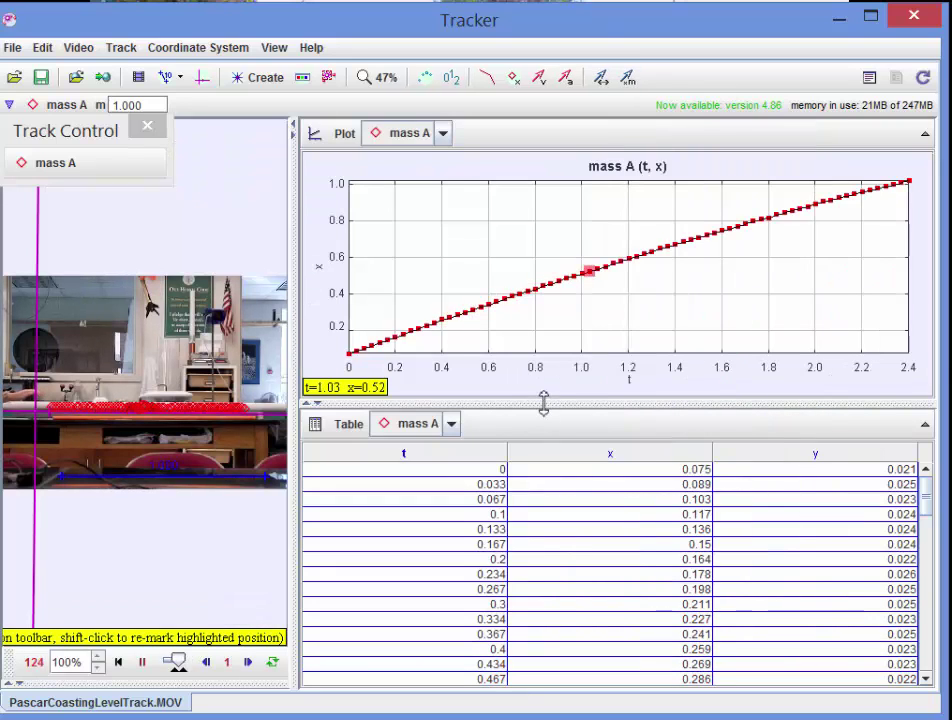
{"action": "left_click_drag", "start_coordinate": [544, 404], "coordinate": [527, 568]}
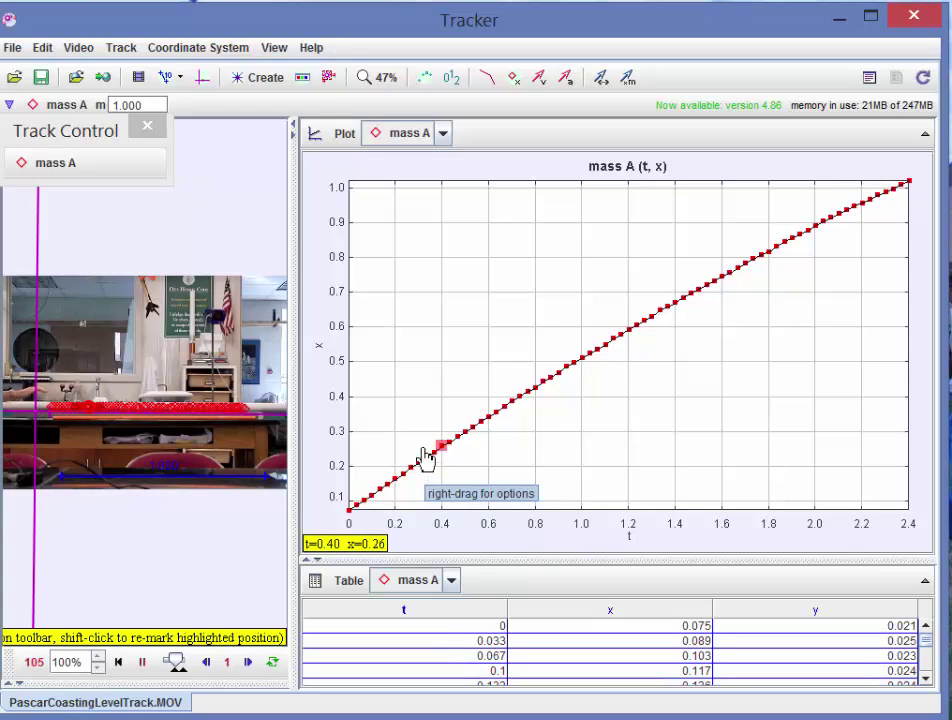
Change the plot's vertical axis from x to vx (velocity x-component)
{"action": "left_click", "coordinate": [318, 349]}
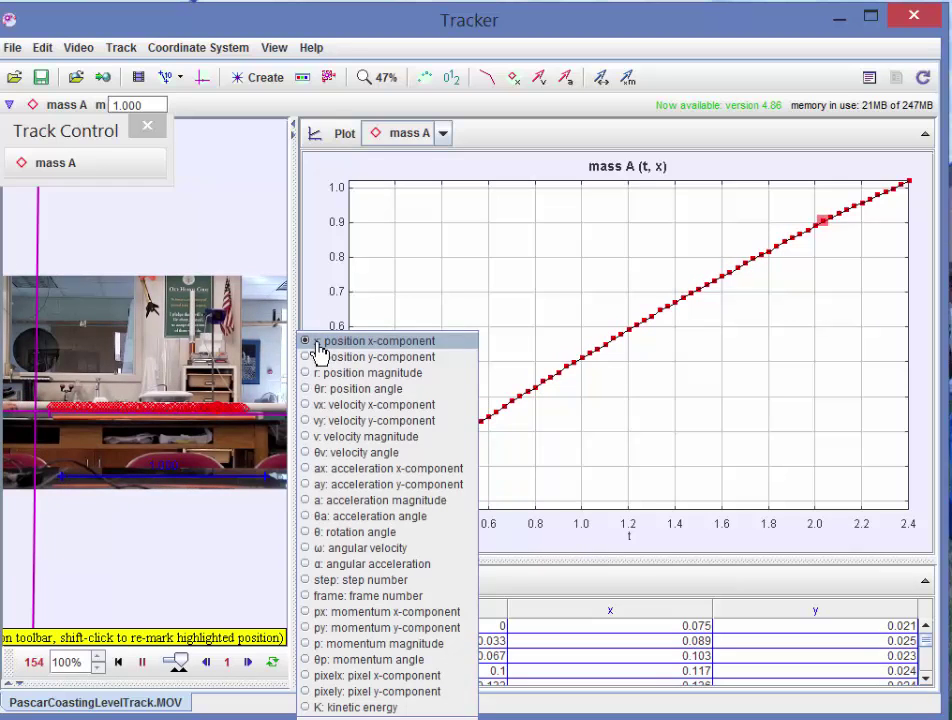
{"action": "left_click", "coordinate": [328, 410]}
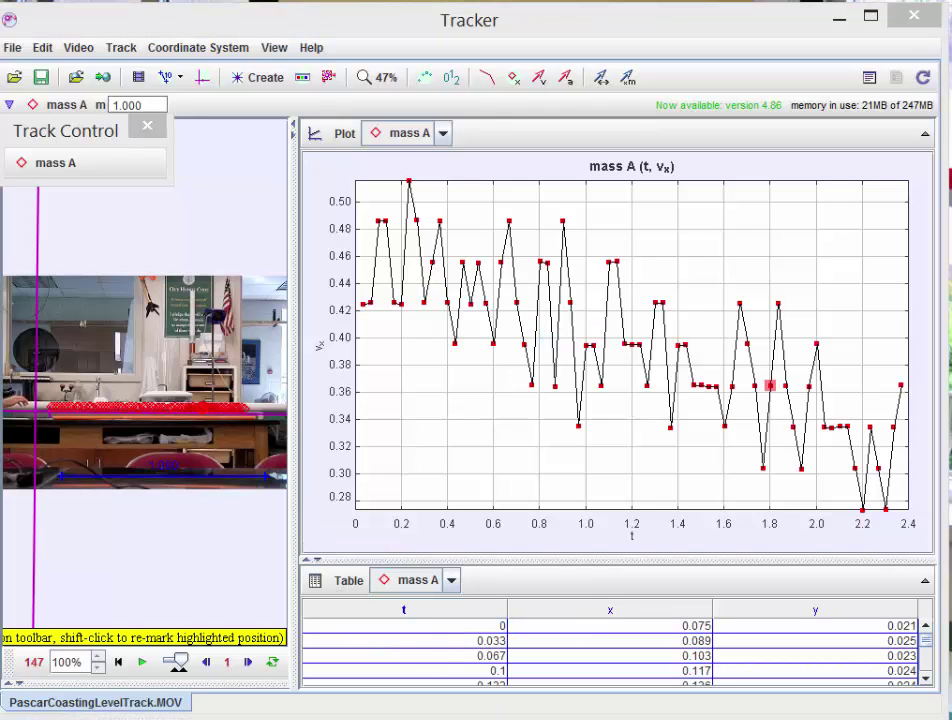
Send the vx-t plot to the Data Tool with the plot's Analyze... option
{"action": "right_click", "coordinate": [426, 334]}
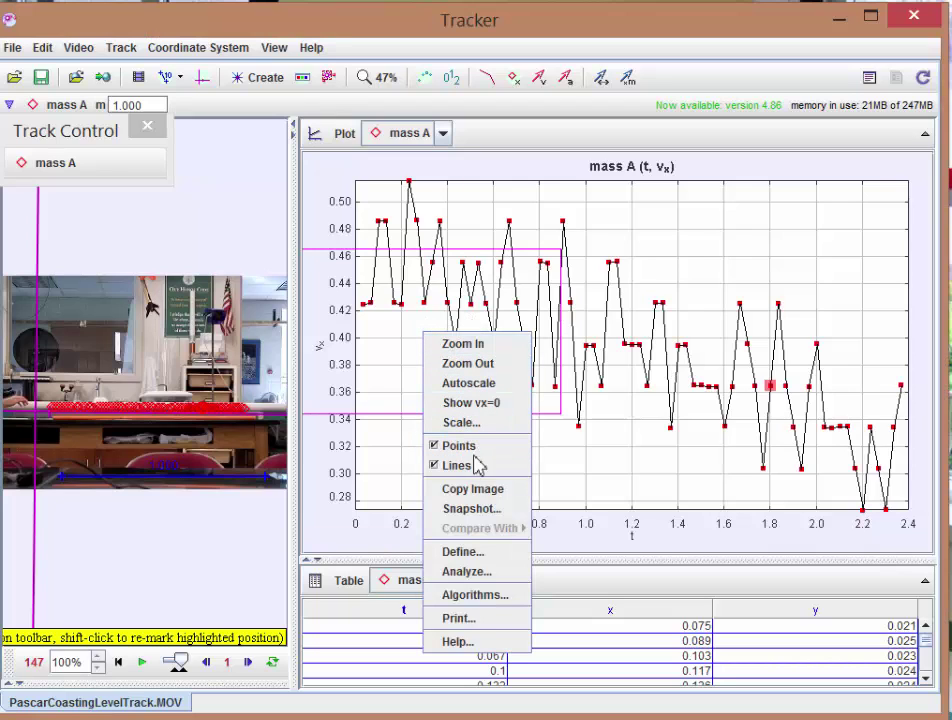
{"action": "left_click", "coordinate": [462, 571]}
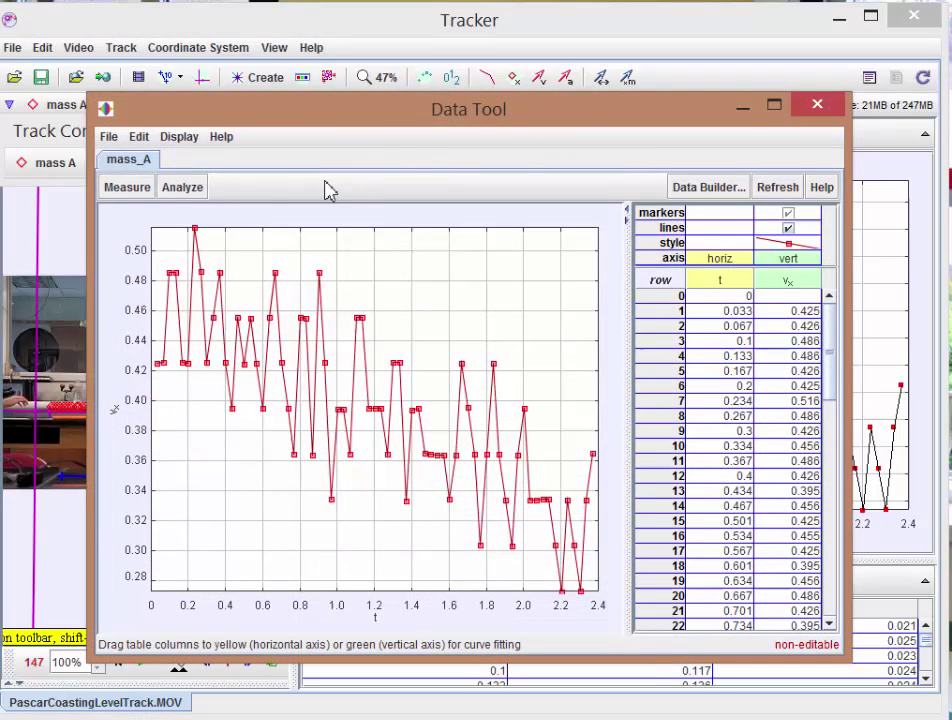
Enable Curve Fits with the Line fit type, giving vx = A*t + B with A = -6.316E-2 and B = 4.700E-1
{"action": "left_click", "coordinate": [183, 190]}
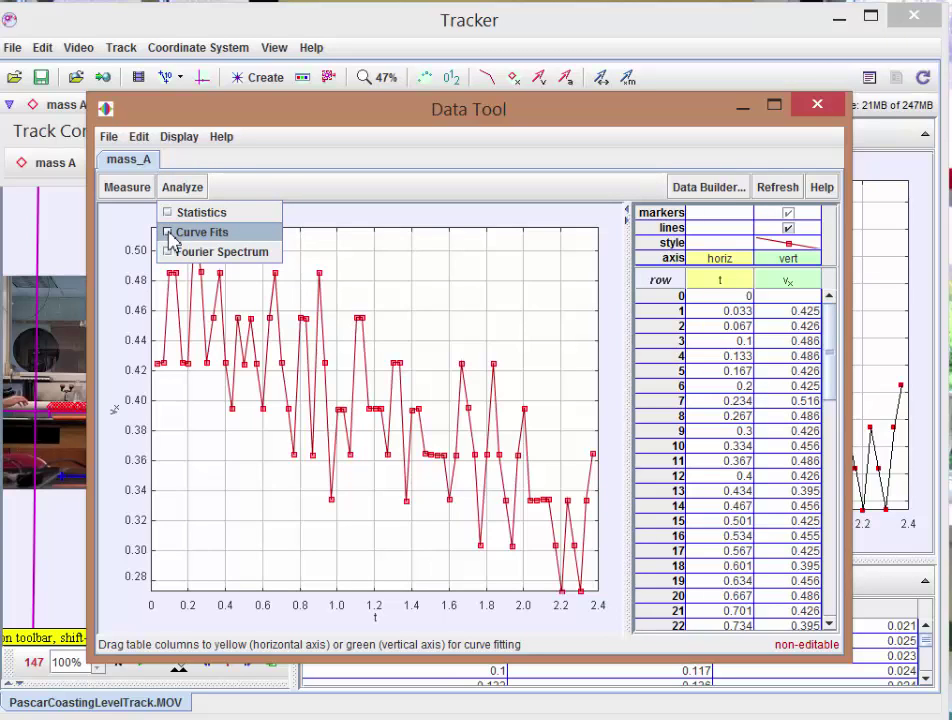
{"action": "left_click", "coordinate": [170, 233]}
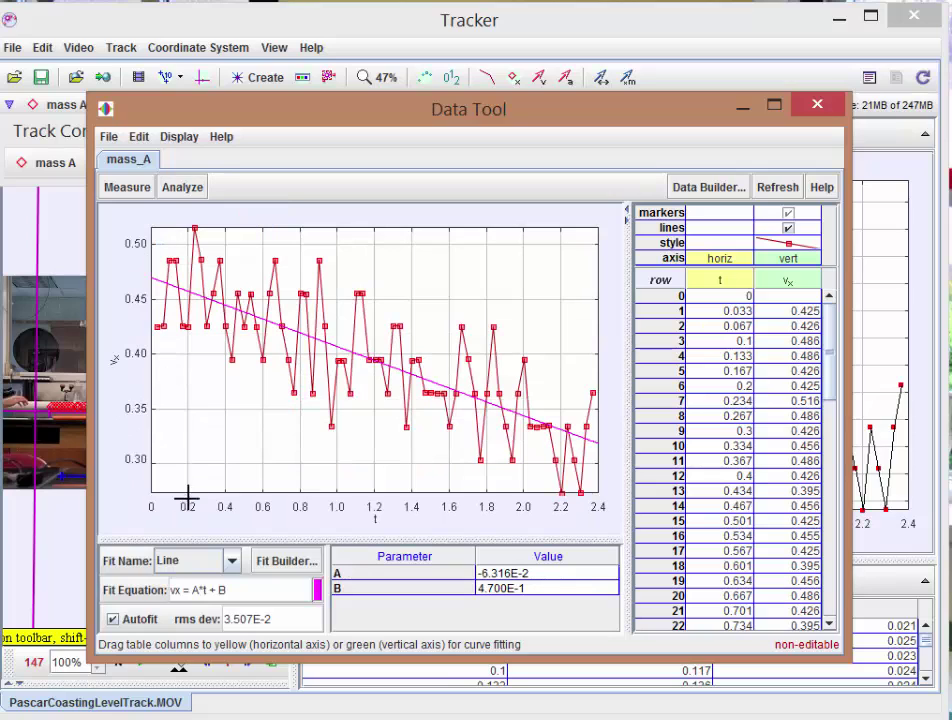
{"action": "left_click", "coordinate": [234, 562]}
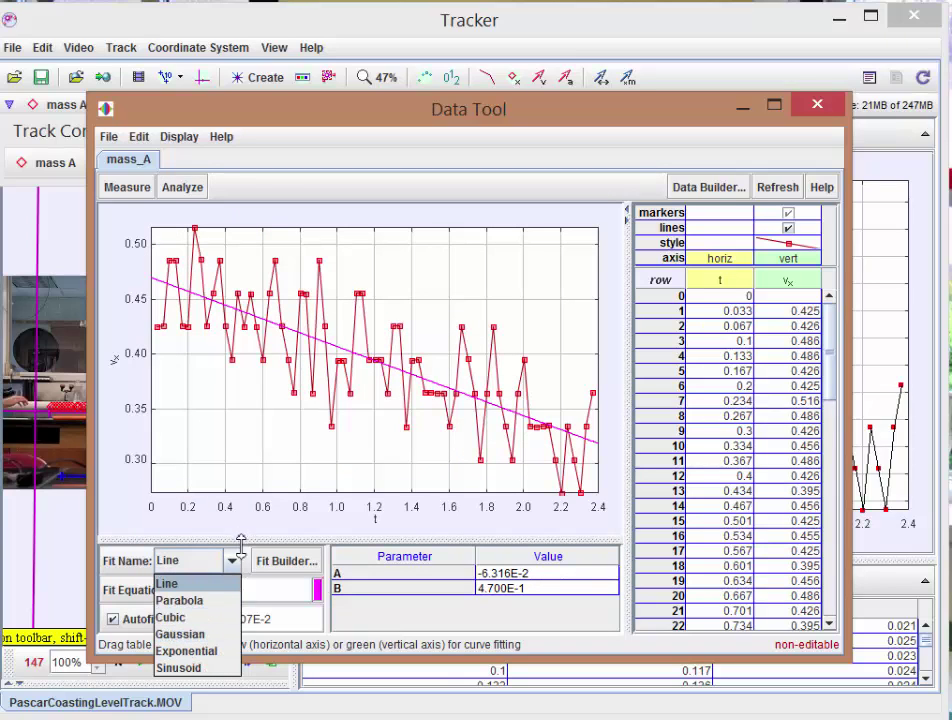
{"action": "left_click", "coordinate": [178, 426]}
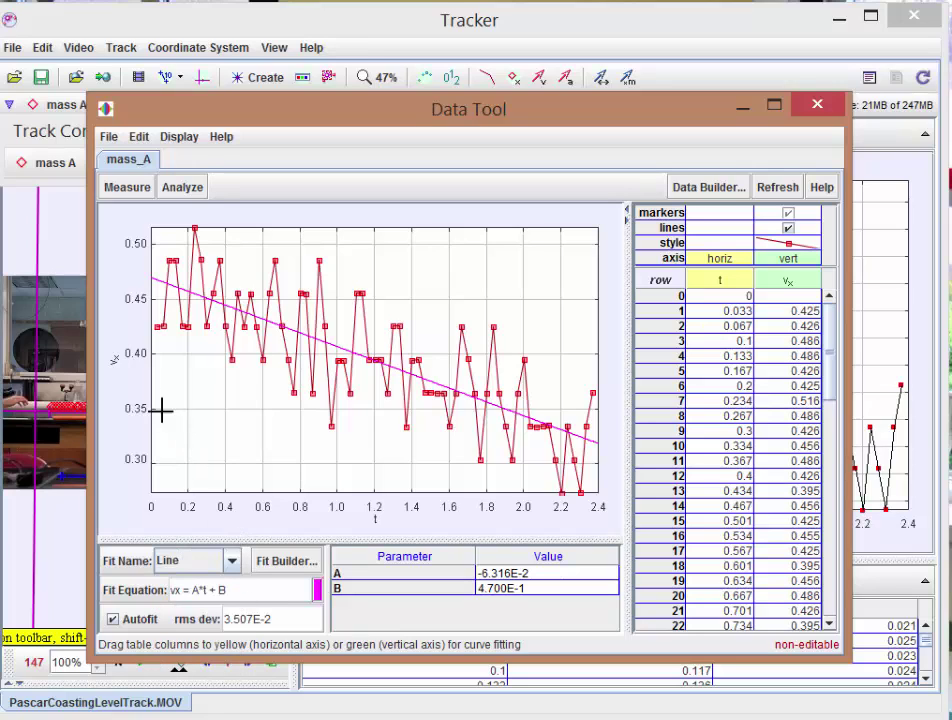